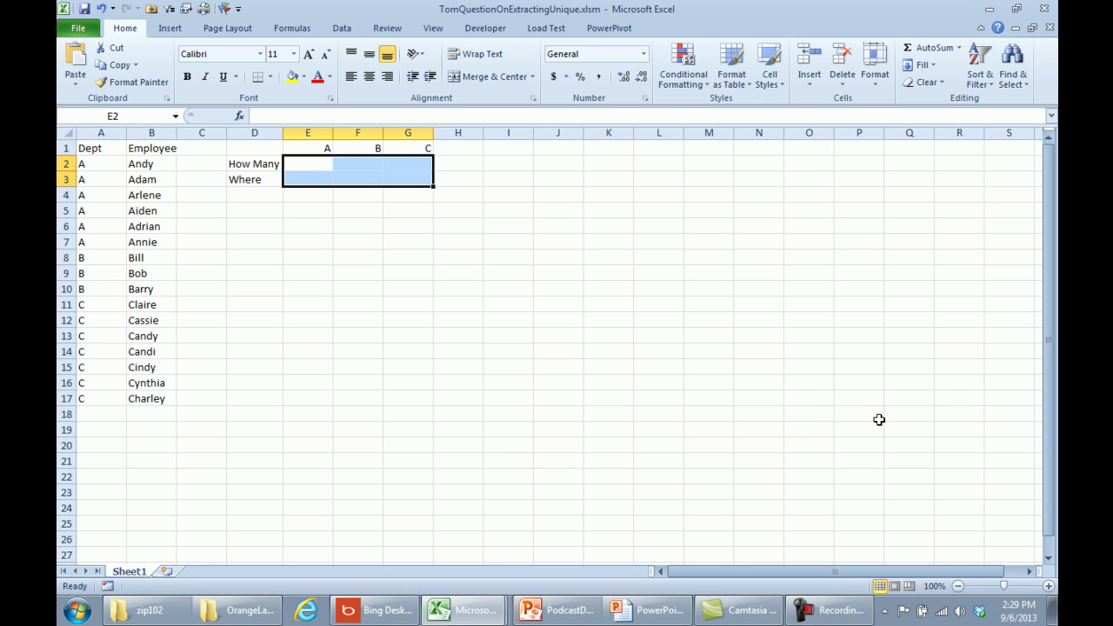
Enter =COUNTIF($A:$A,E1) in E2 to count department A's employees (6)
{"action": "key", "text": "shift+BackSpace"}
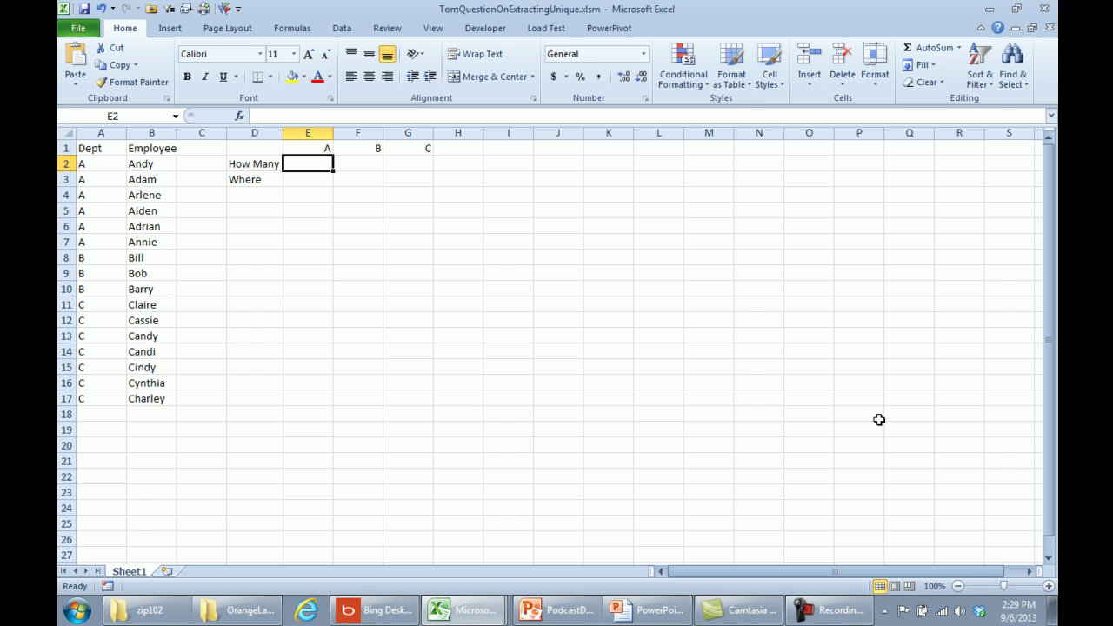
{"action": "type", "text": "=CO"}
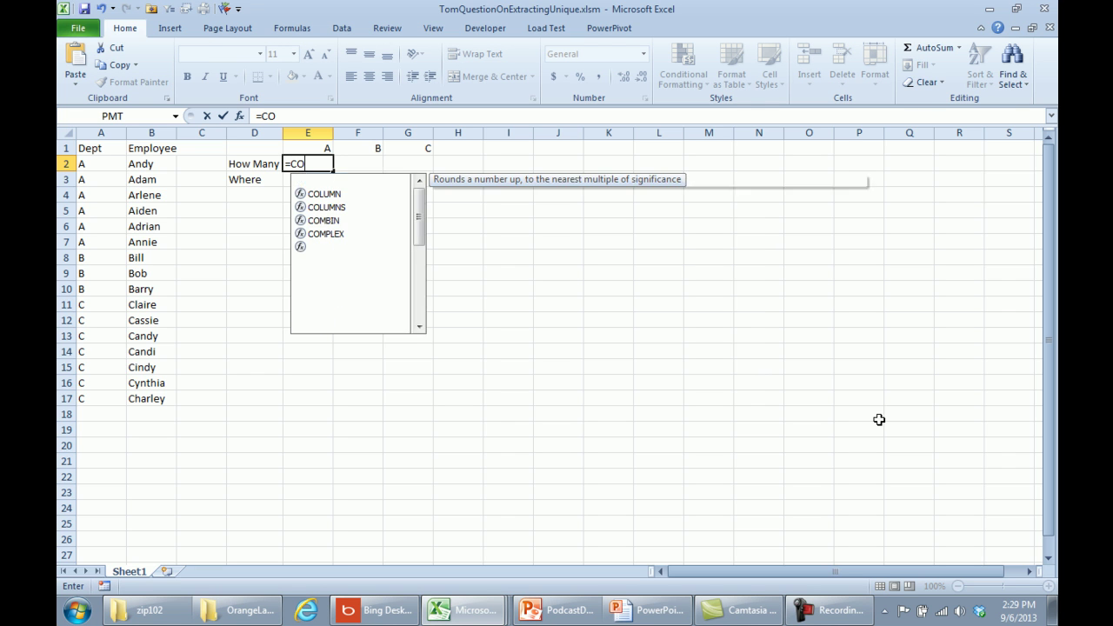
{"action": "type", "text": "UNTIF"}
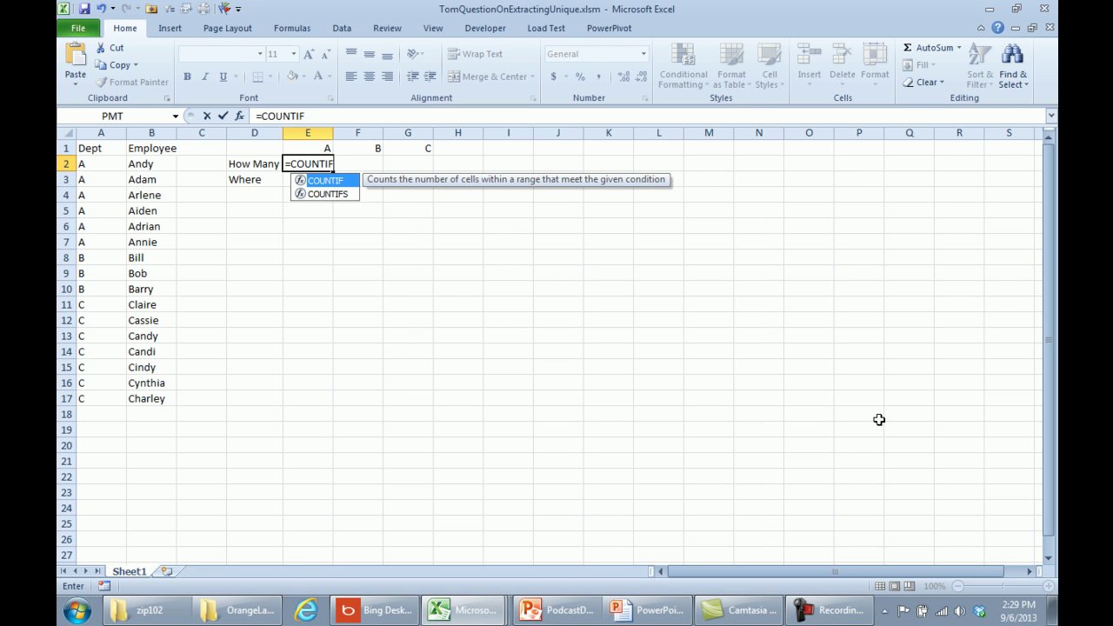
{"action": "type", "text": "("}
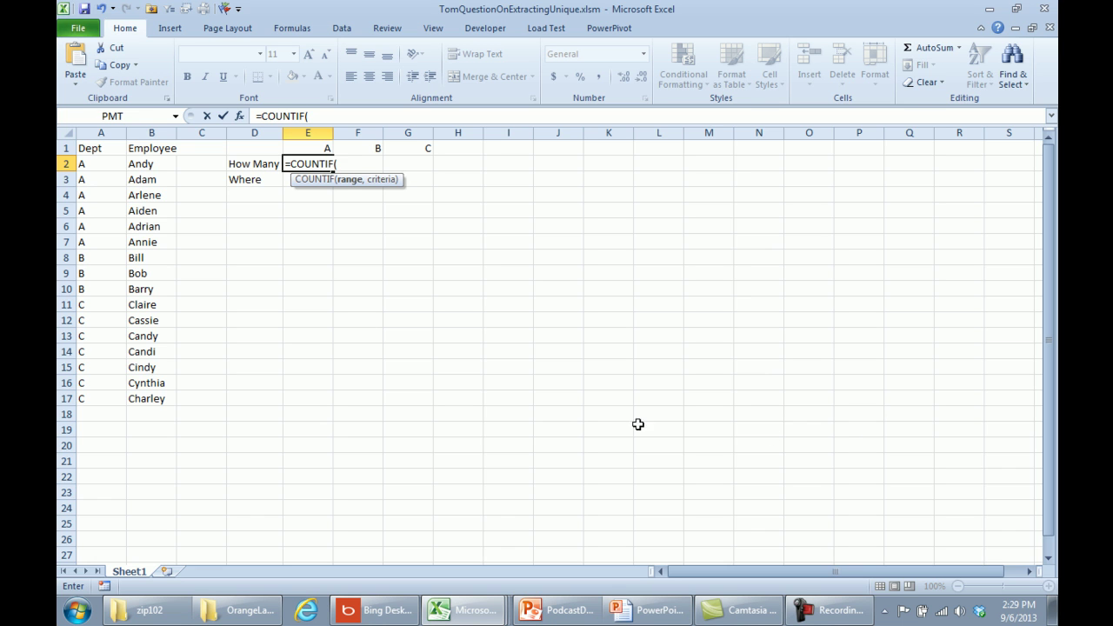
{"action": "left_click", "coordinate": [104, 133]}
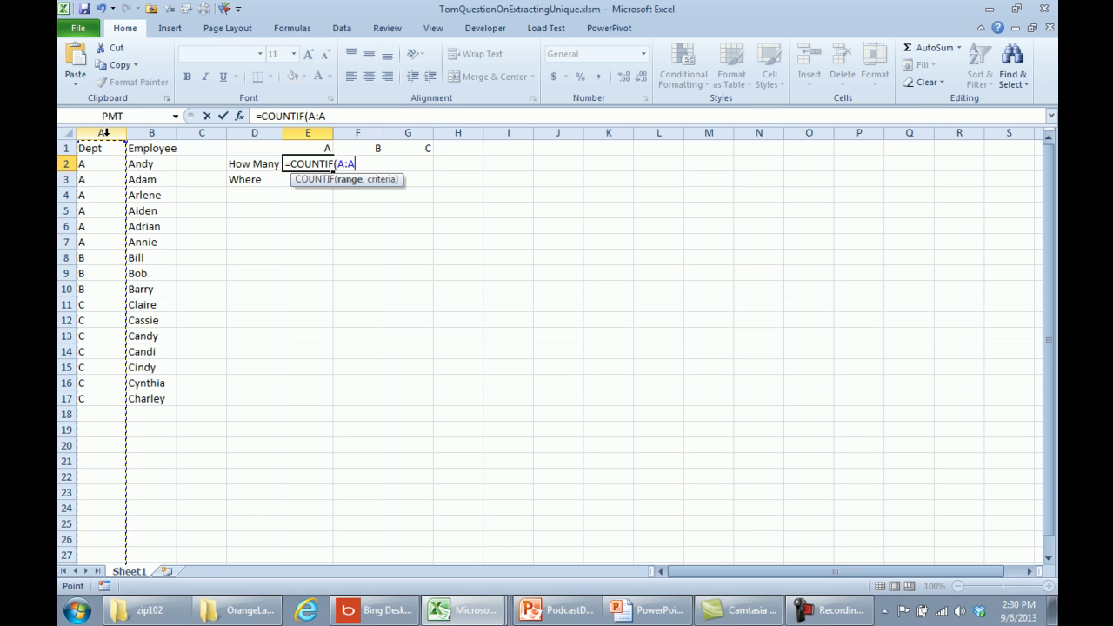
{"action": "key", "text": "F4"}
{"action": "type", "text": ","}
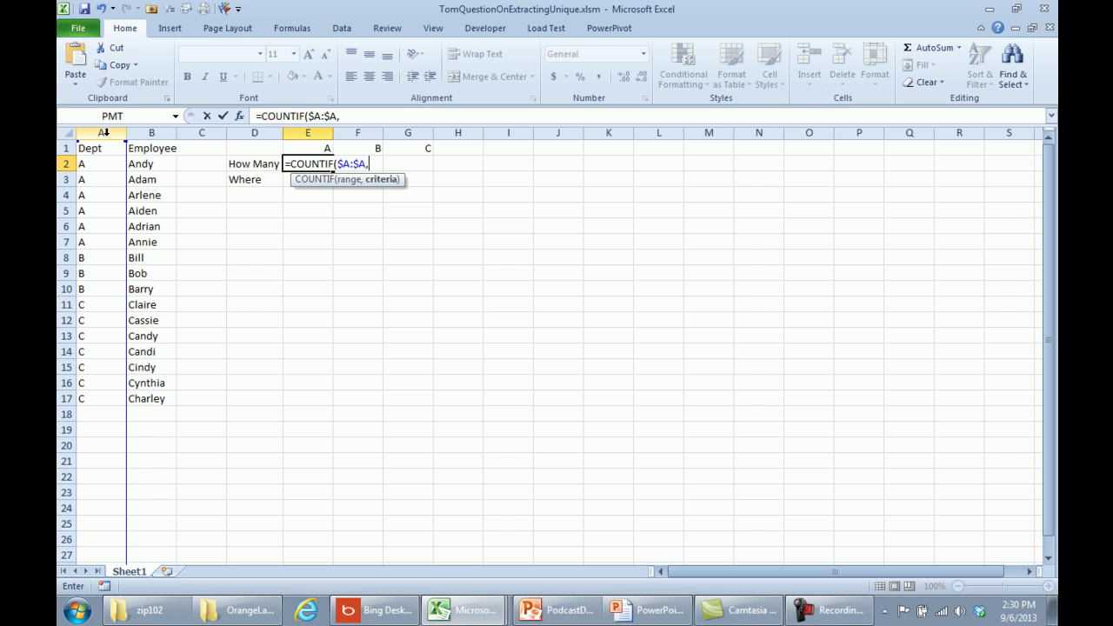
{"action": "key", "text": "Up"}
{"action": "type", "text": ")"}
{"action": "key", "text": "Return"}
Copy the count formula into F2 and G2, giving 3 for B and 7 for C
{"action": "key", "text": "Up"}
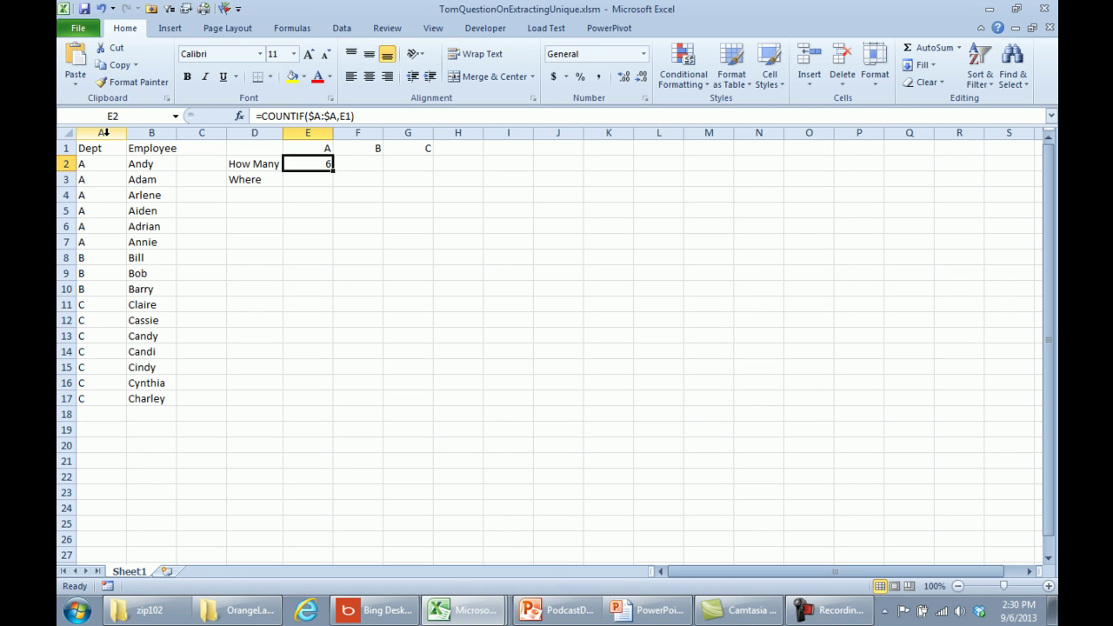
{"action": "key", "text": "ctrl+c"}
{"action": "key", "text": "Right"}
{"action": "key", "text": "ctrl+v"}
{"action": "key", "text": "Right"}
{"action": "key", "text": "ctrl+v"}
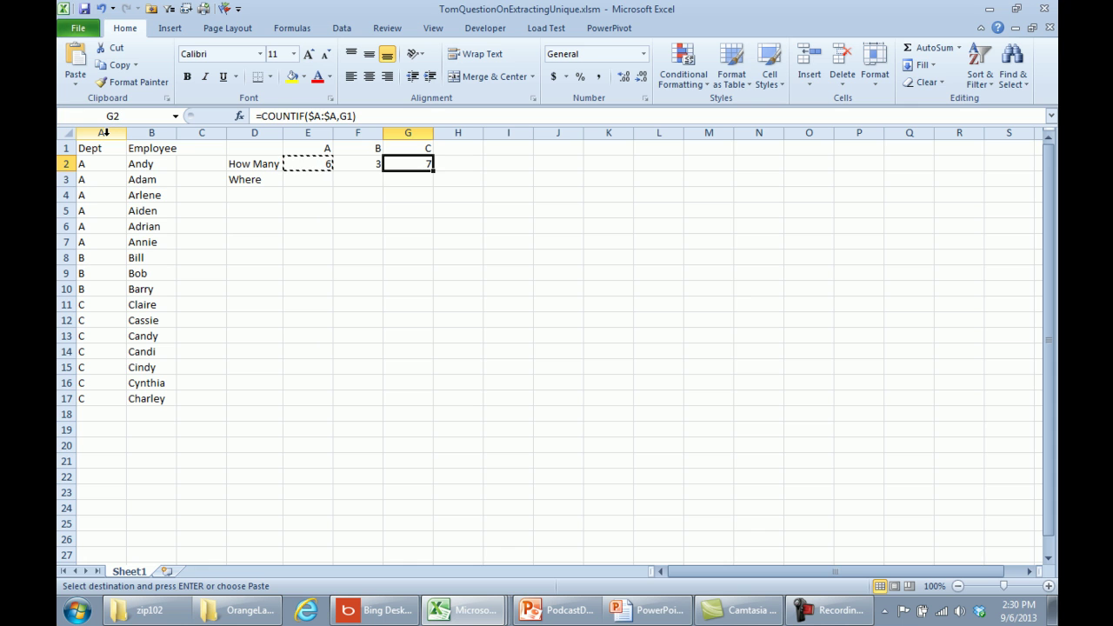
{"action": "key", "text": "Down"}
{"action": "key", "text": "Left"}
{"action": "key", "text": "Left"}
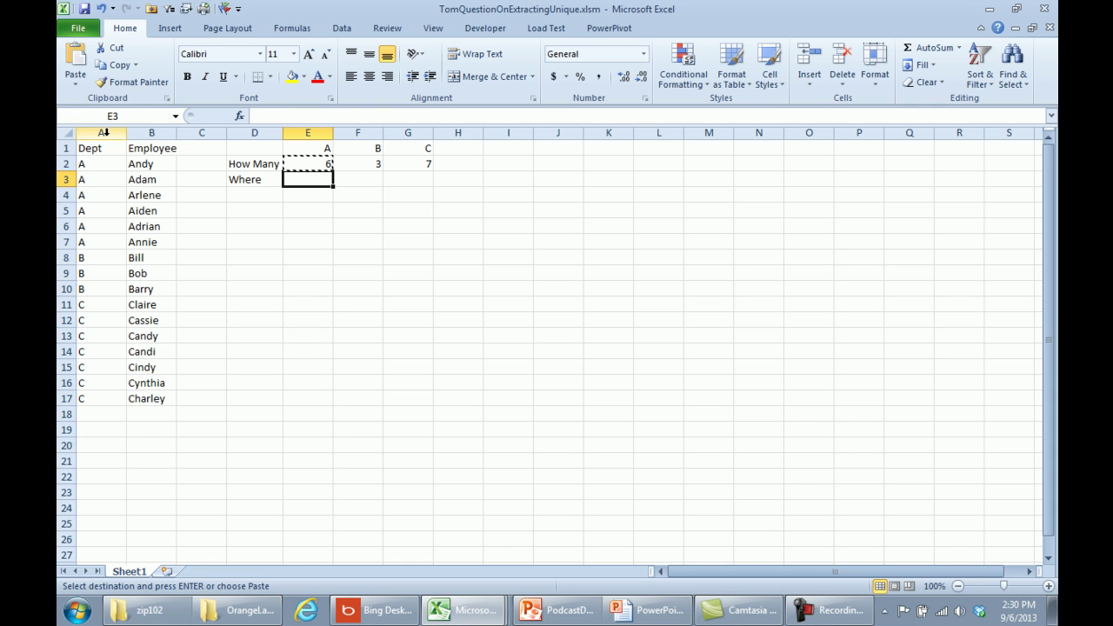
Enter =MATCH(E1,$A:$A,0) in E3, giving department A's start row 2
{"action": "type", "text": "="}
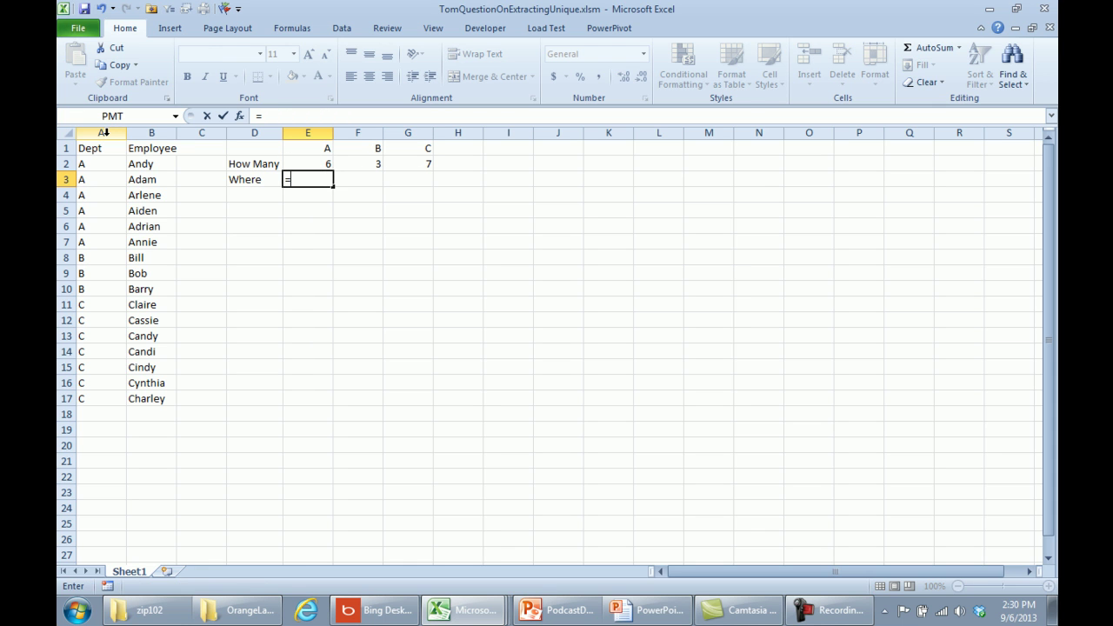
{"action": "type", "text": "MATCH("}
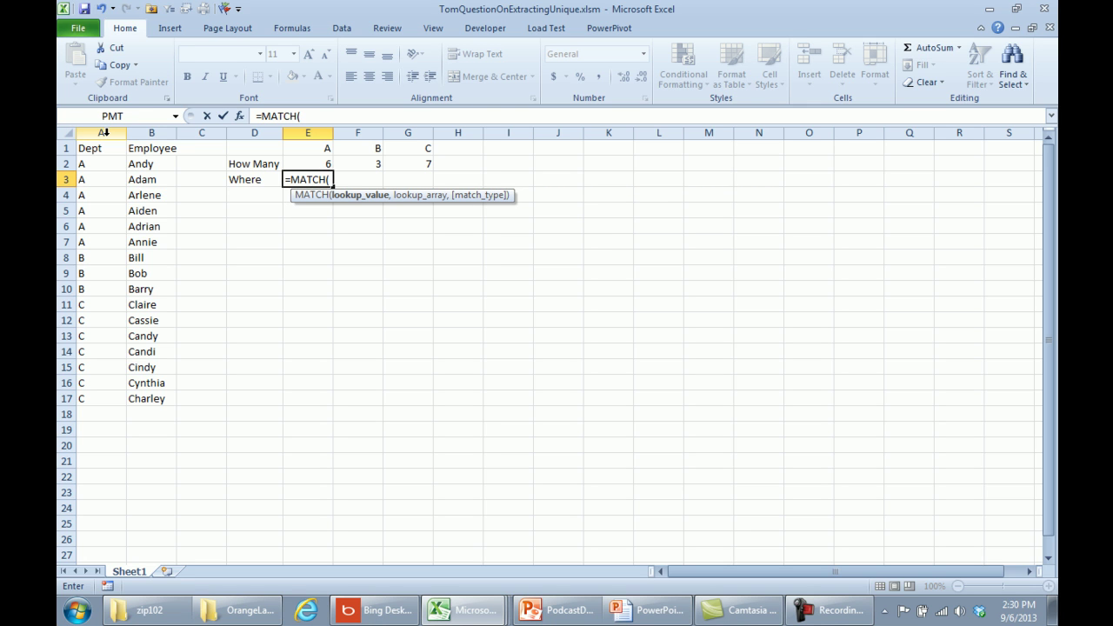
{"action": "key", "text": "Up"}
{"action": "key", "text": "Up"}
{"action": "type", "text": ","}
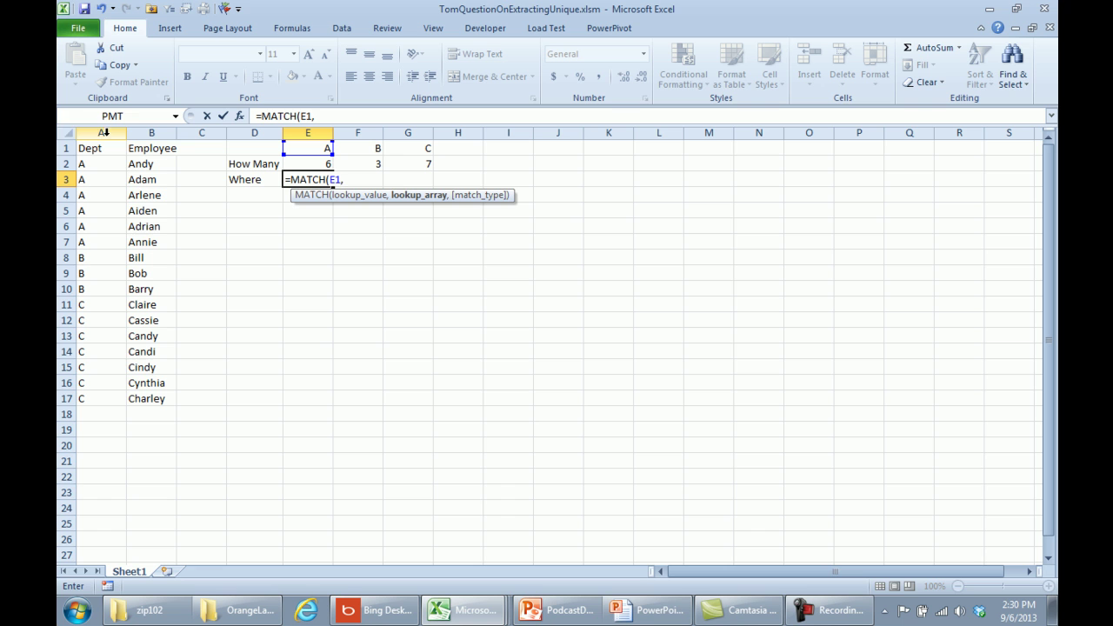
{"action": "left_click", "coordinate": [101, 132]}
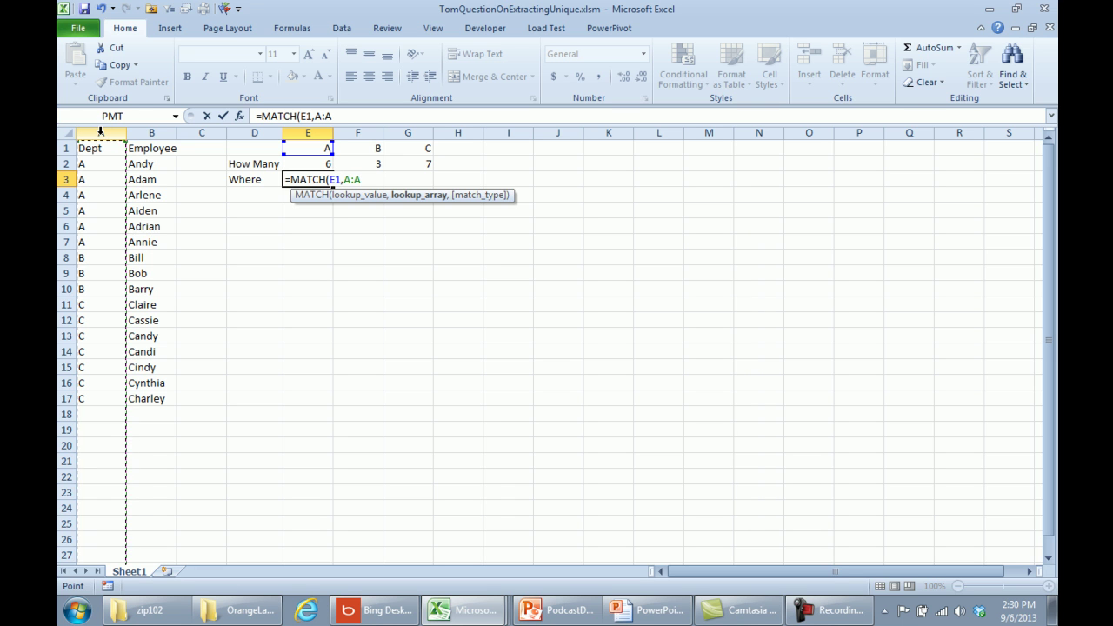
{"action": "key", "text": "F4"}
{"action": "type", "text": ",0"}
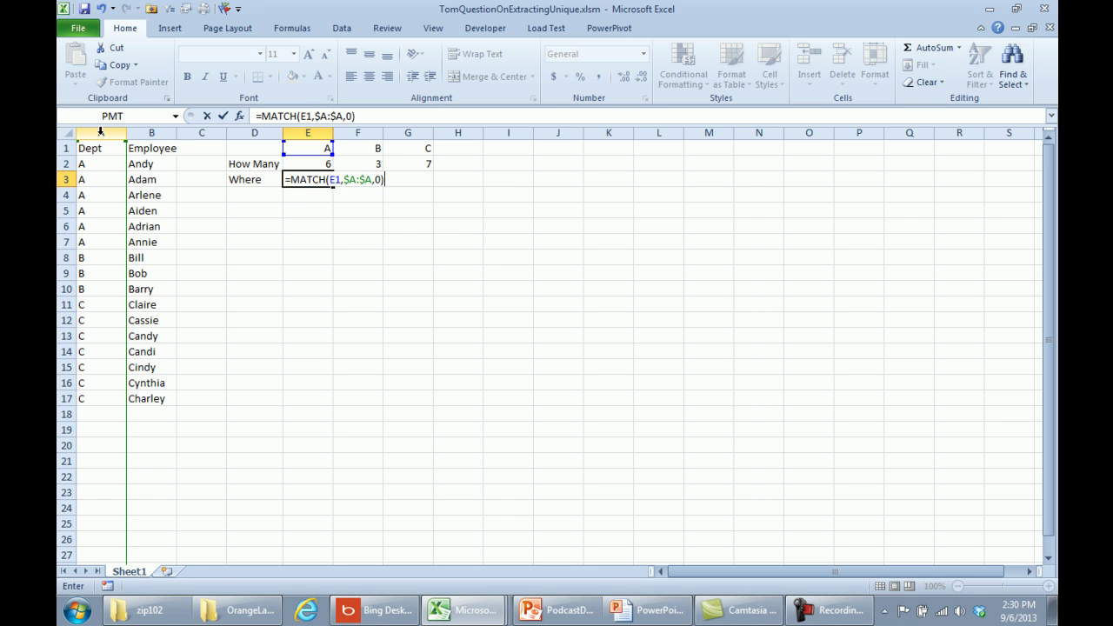
{"action": "key", "text": "ctrl+Return"}
Copy the MATCH formula into F3 and G3, giving start rows 8 and 11
{"action": "key", "text": "ctrl+c"}
{"action": "key", "text": "Right"}
{"action": "key", "text": "ctrl+v"}
{"action": "key", "text": "Right"}
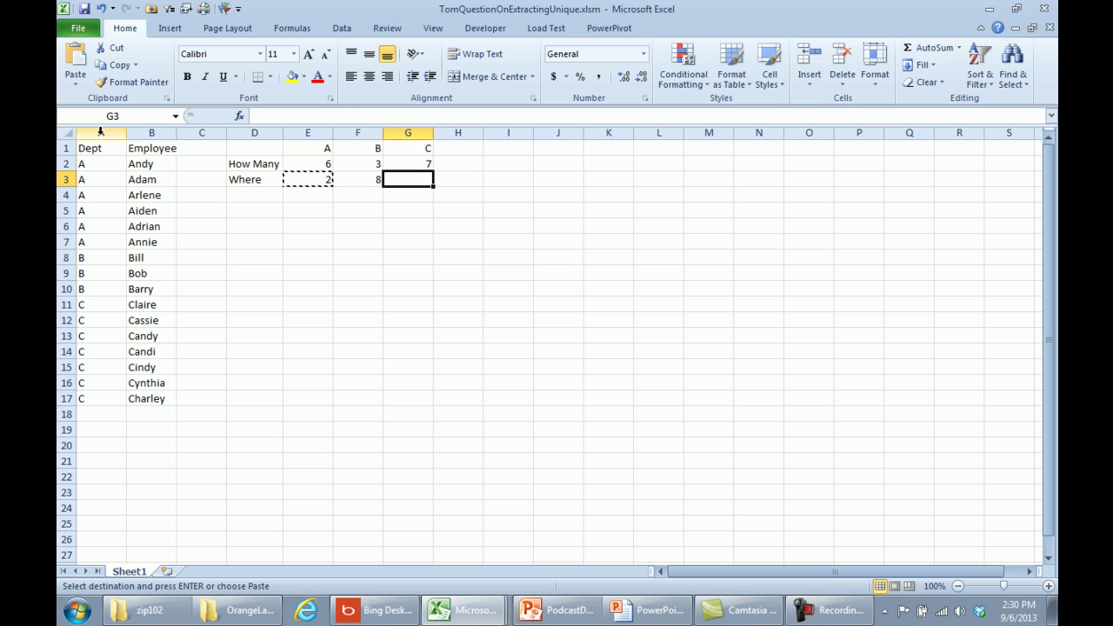
{"action": "key", "text": "ctrl+v"}
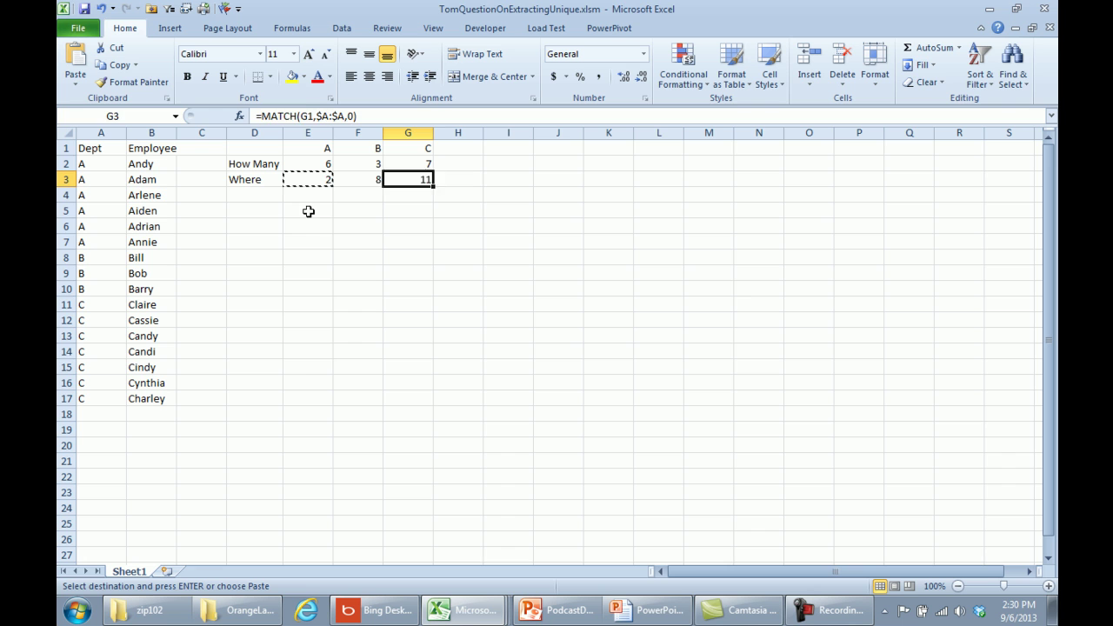
Enter =OFFSET($B$1,E$3-1,0,E$2,1) as an array formula across E5:E15
{"action": "left_click_drag", "start_coordinate": [308, 211], "coordinate": [303, 363]}
{"action": "left_click", "coordinate": [303, 362]}
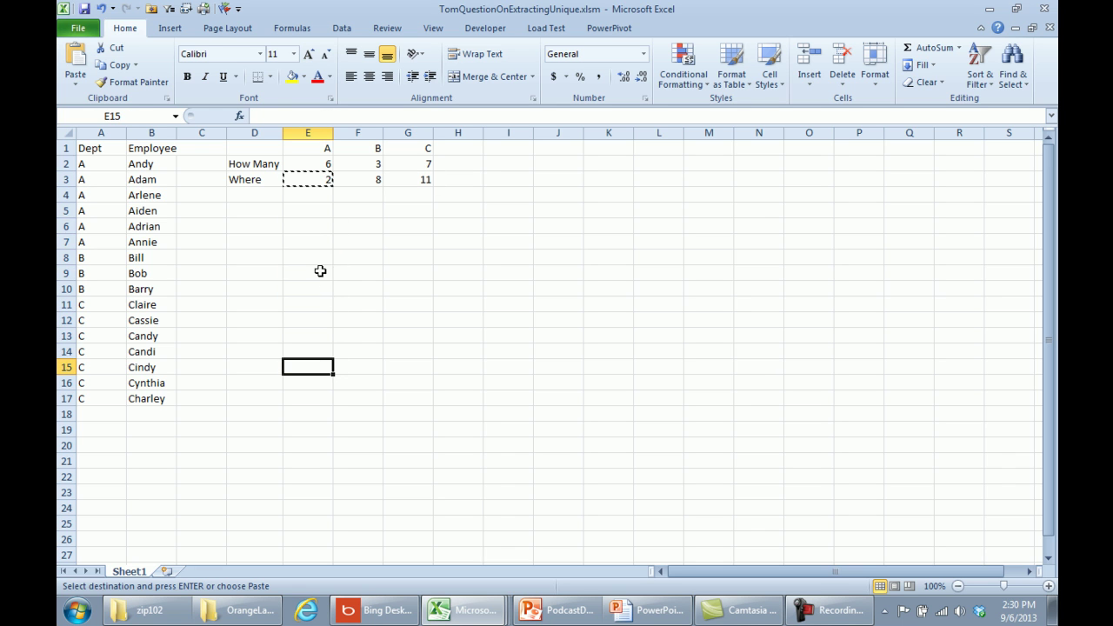
{"action": "left_click_drag", "start_coordinate": [307, 212], "coordinate": [313, 366]}
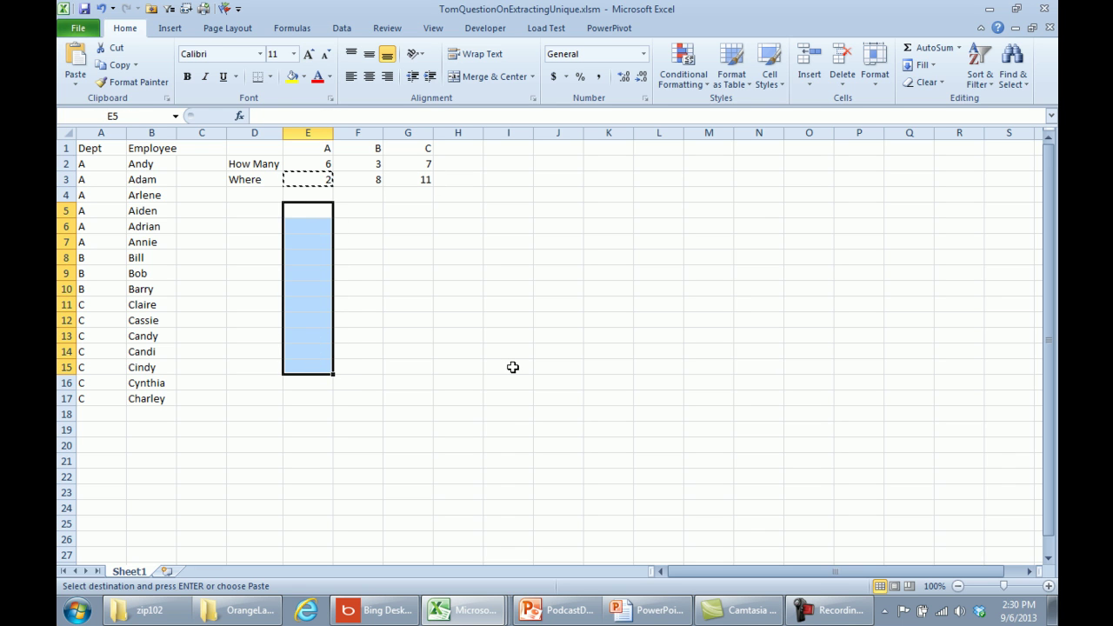
{"action": "type", "text": "="}
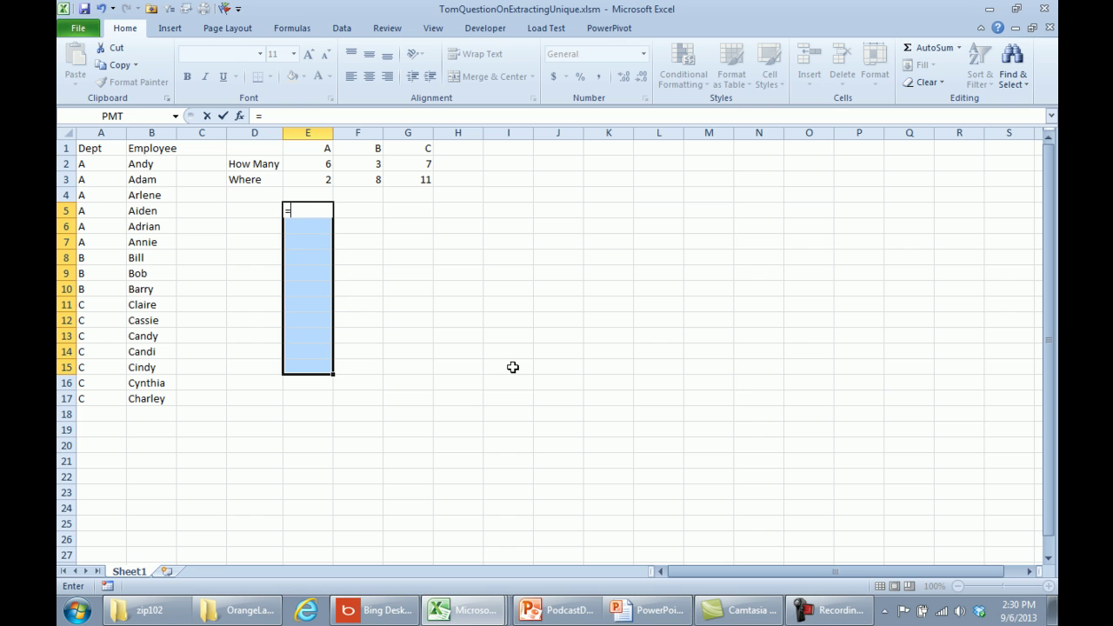
{"action": "type", "text": "OFFSET("}
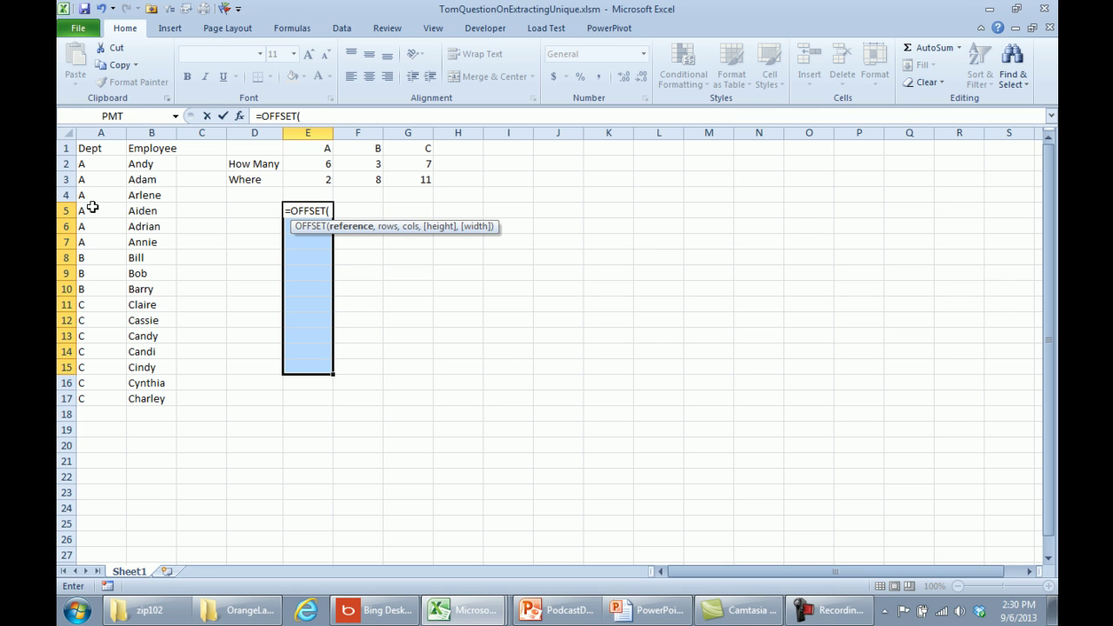
{"action": "left_click", "coordinate": [145, 148]}
{"action": "key", "text": "F4"}
{"action": "type", "text": ","}
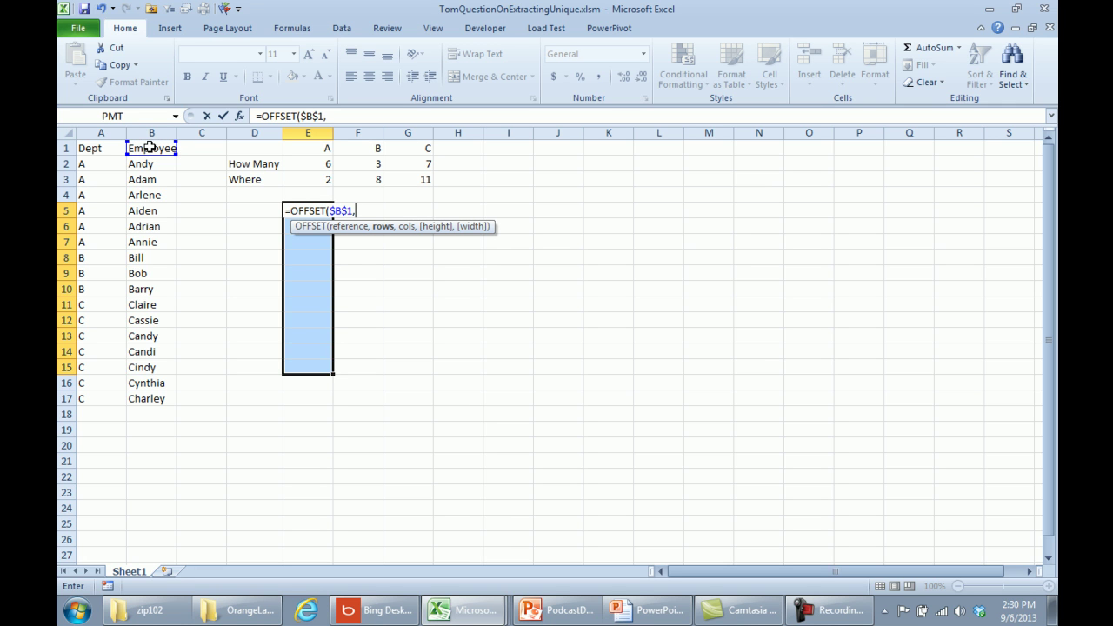
{"action": "left_click", "coordinate": [309, 177]}
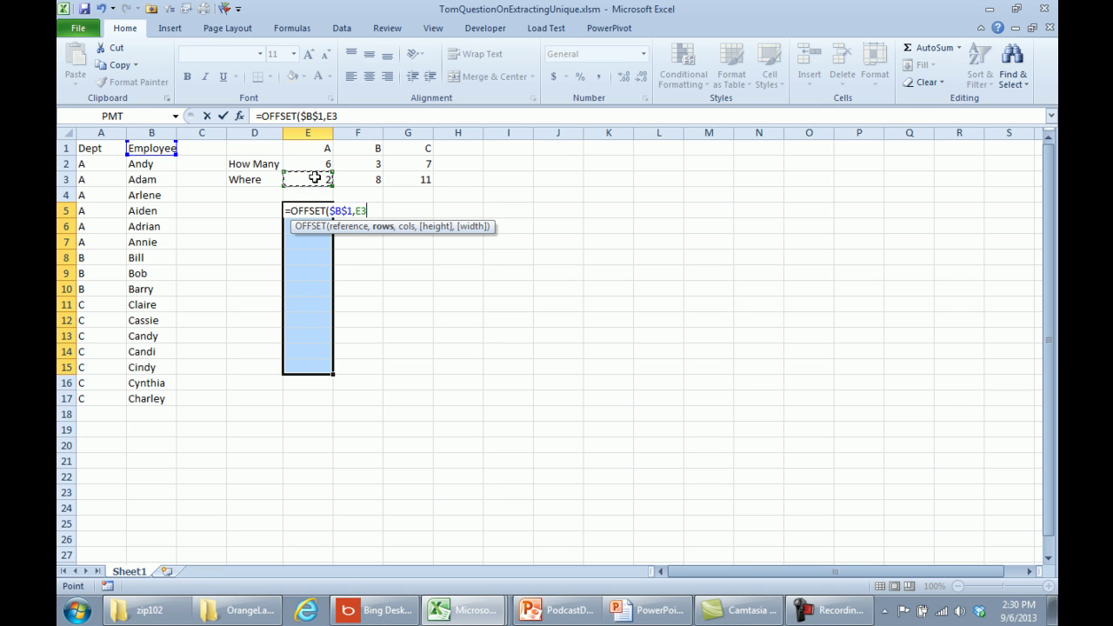
{"action": "key", "text": "F4"}
{"action": "key", "text": "F4"}
{"action": "type", "text": "-1,"}
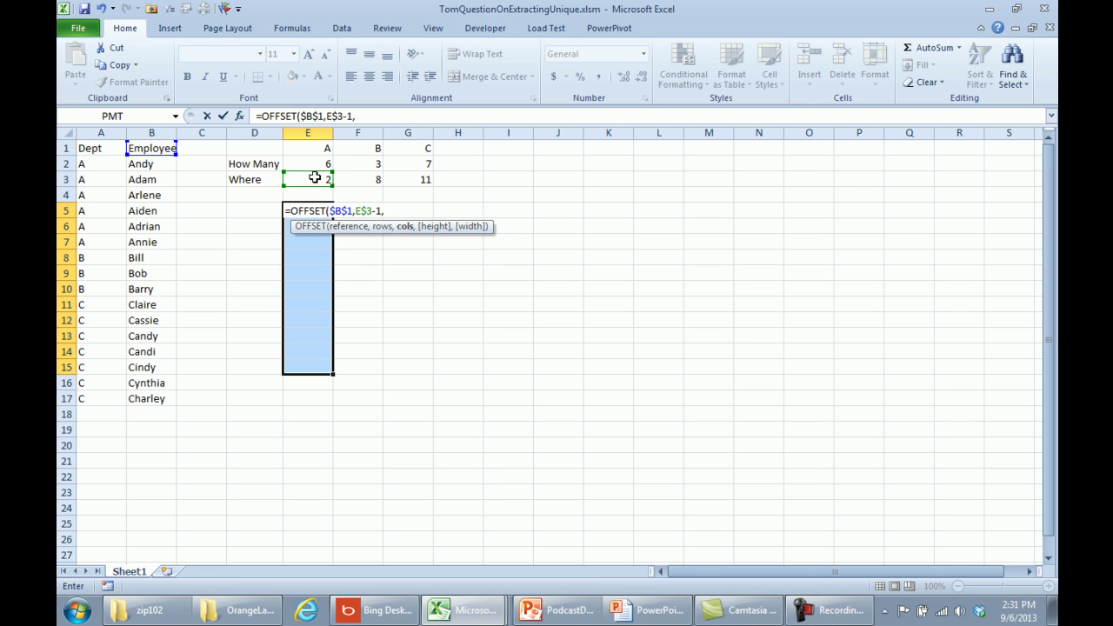
{"action": "type", "text": "0,"}
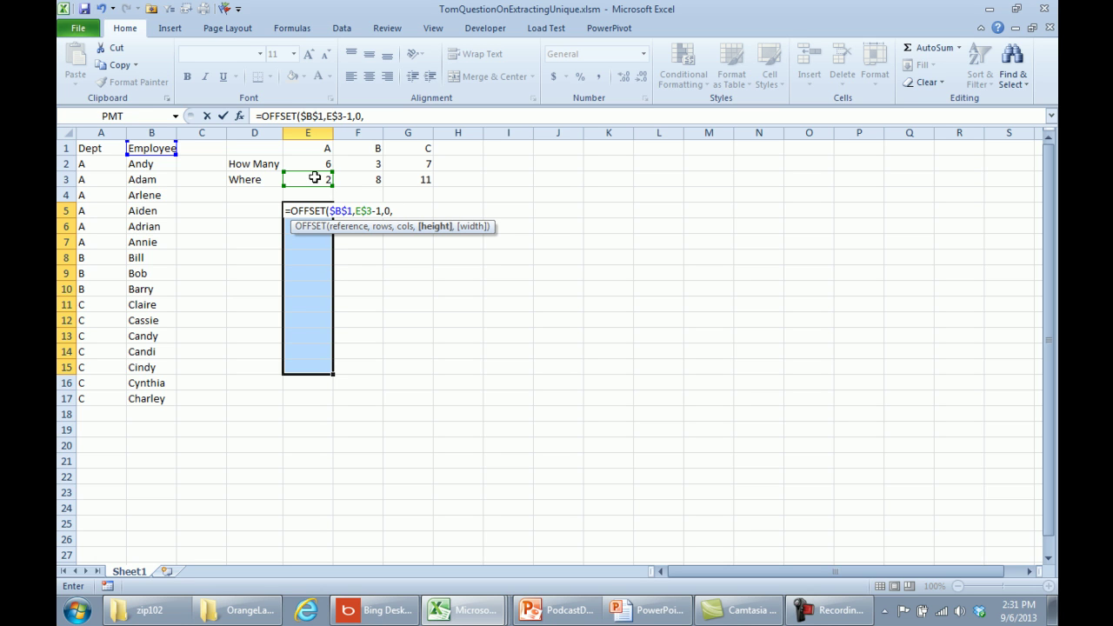
{"action": "key", "text": "Up"}
{"action": "key", "text": "Up"}
{"action": "key", "text": "Up"}
{"action": "key", "text": "F4"}
{"action": "key", "text": "F4"}
{"action": "type", "text": ","}
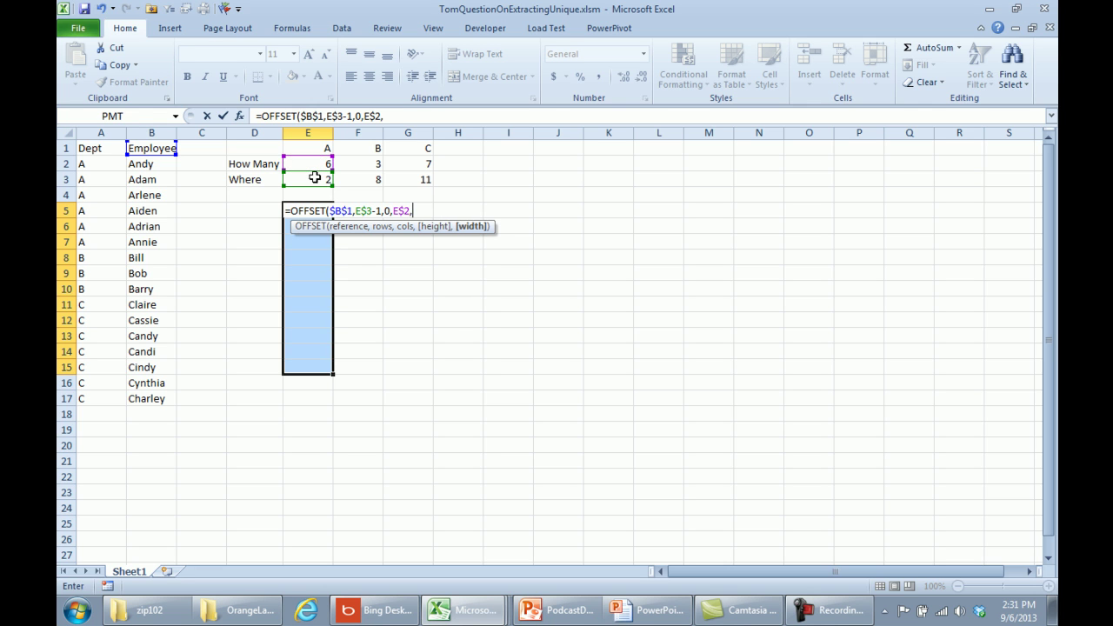
{"action": "type", "text": "1)"}
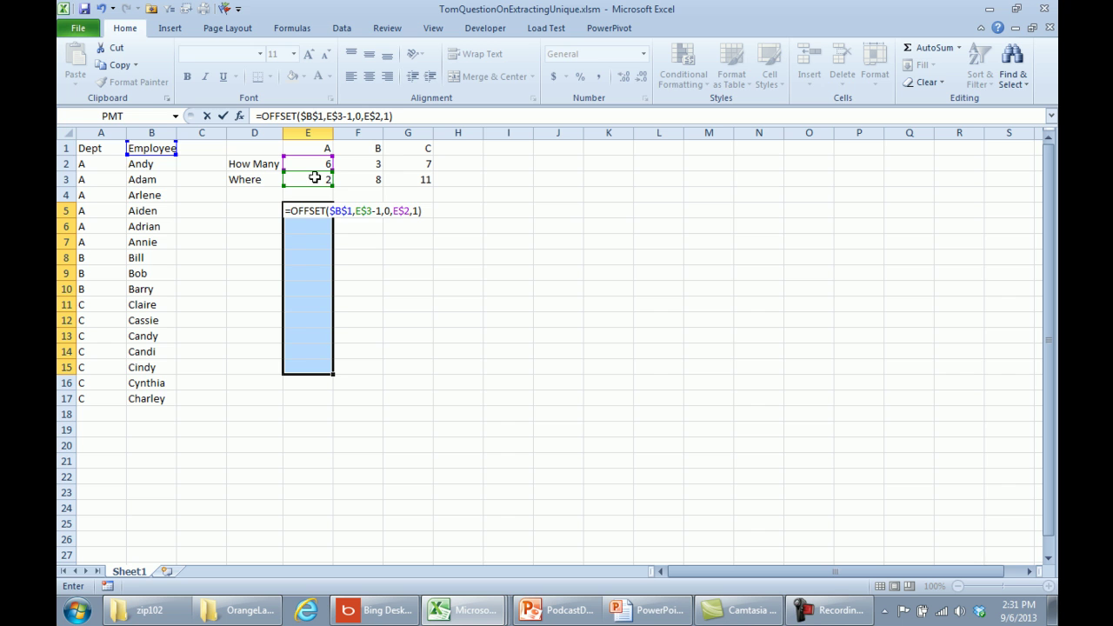
{"action": "key", "text": "ctrl+shift+Return"}
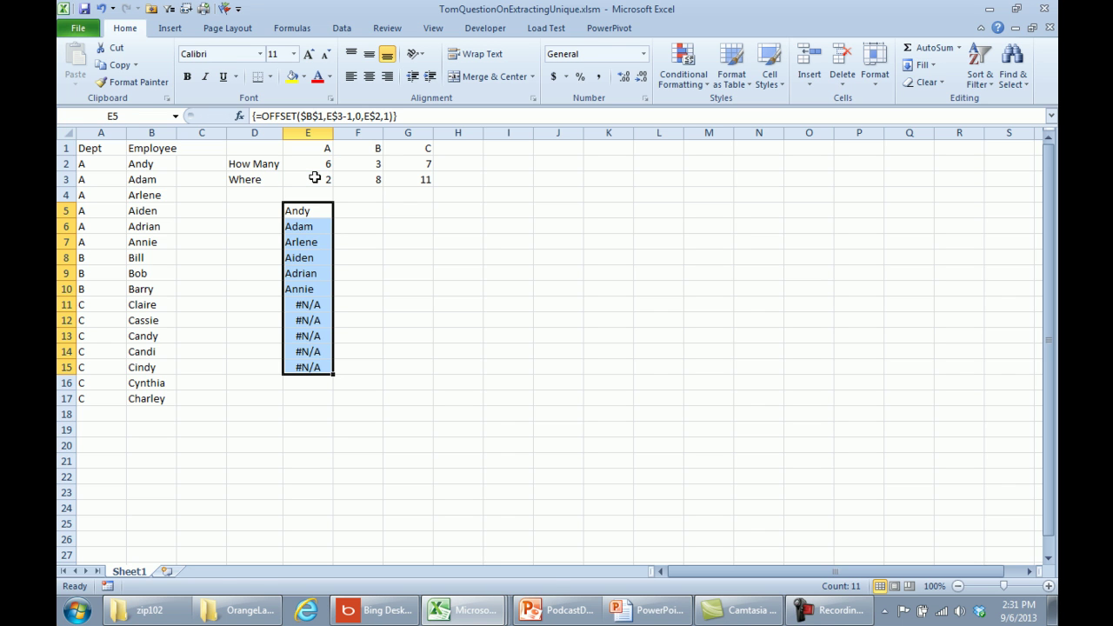
Copy the OFFSET array formula into F5:F15 and G5:G15 for departments B and C
{"action": "key", "text": "ctrl+c"}
{"action": "key", "text": "Right"}
{"action": "key", "text": "ctrl+v"}
{"action": "key", "text": "Right"}
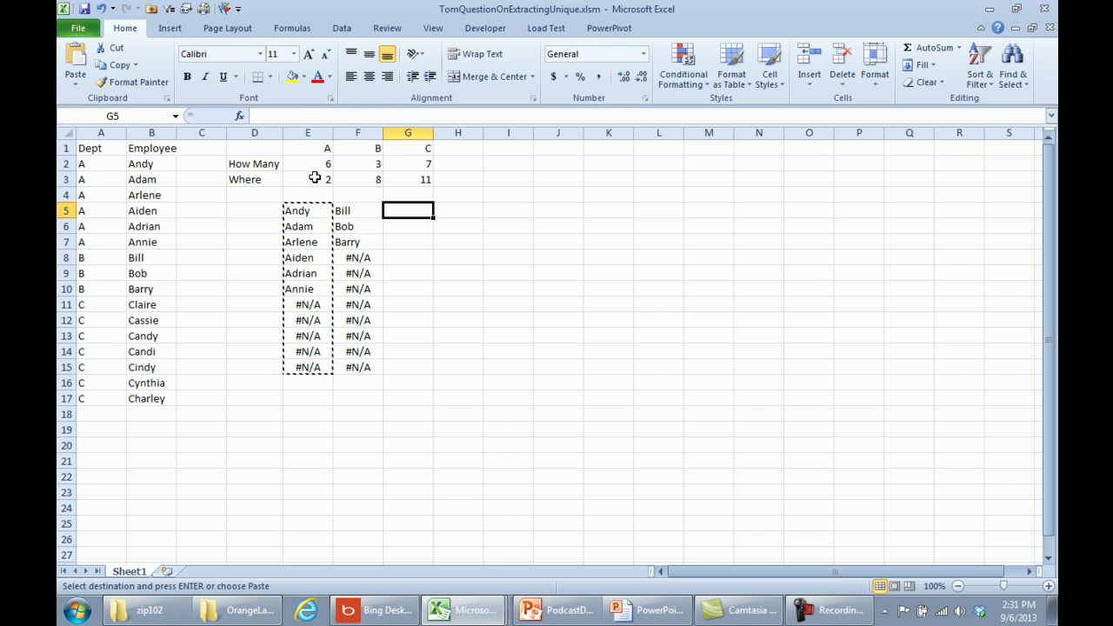
{"action": "key", "text": "ctrl+v"}
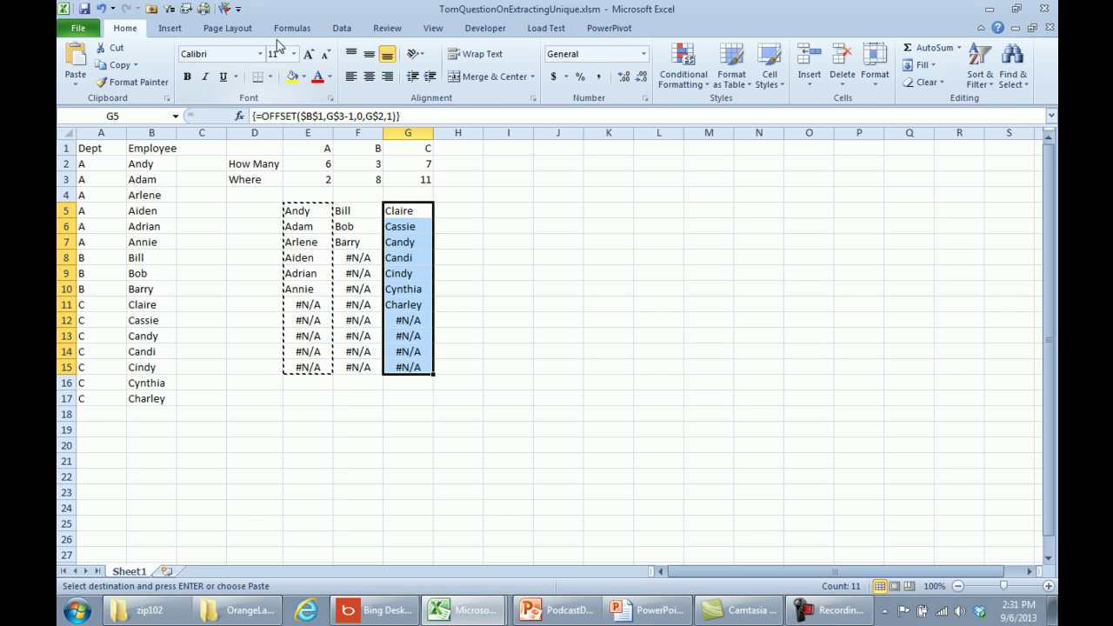
In Page Setup's Sheet settings, set 'Cell errors as' to <blank> and apply
{"action": "left_click", "coordinate": [246, 33]}
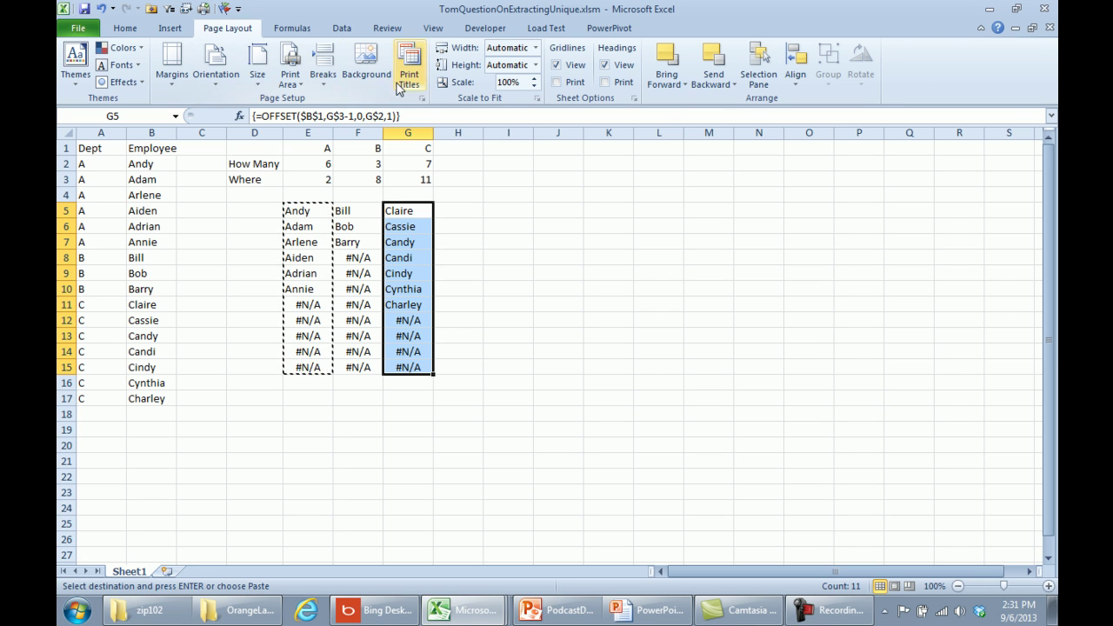
{"action": "left_click", "coordinate": [423, 101]}
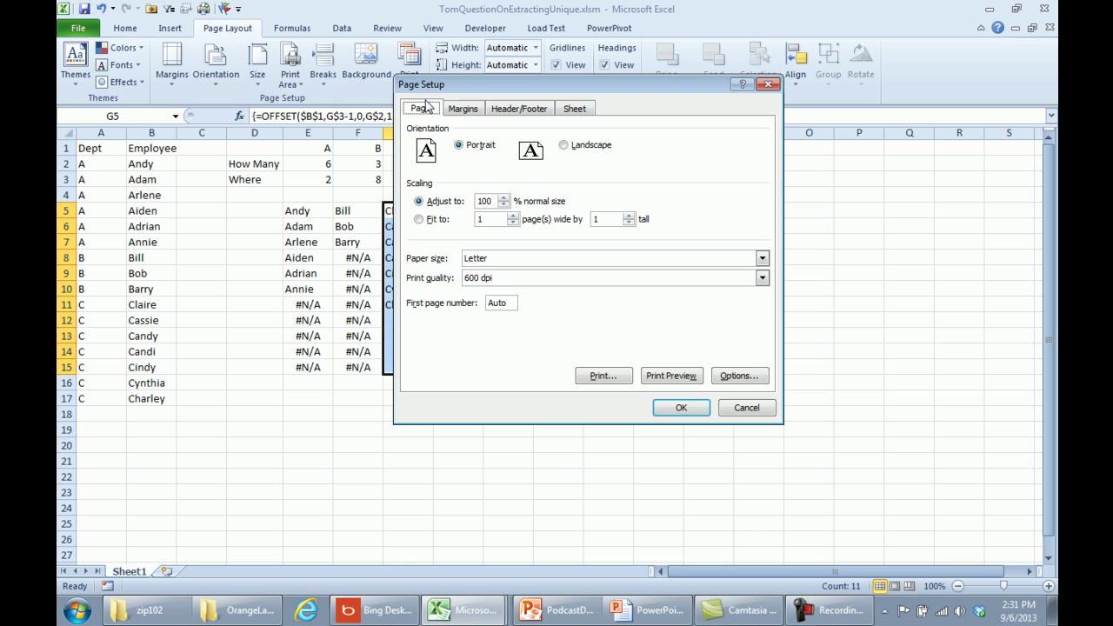
{"action": "left_click", "coordinate": [574, 109]}
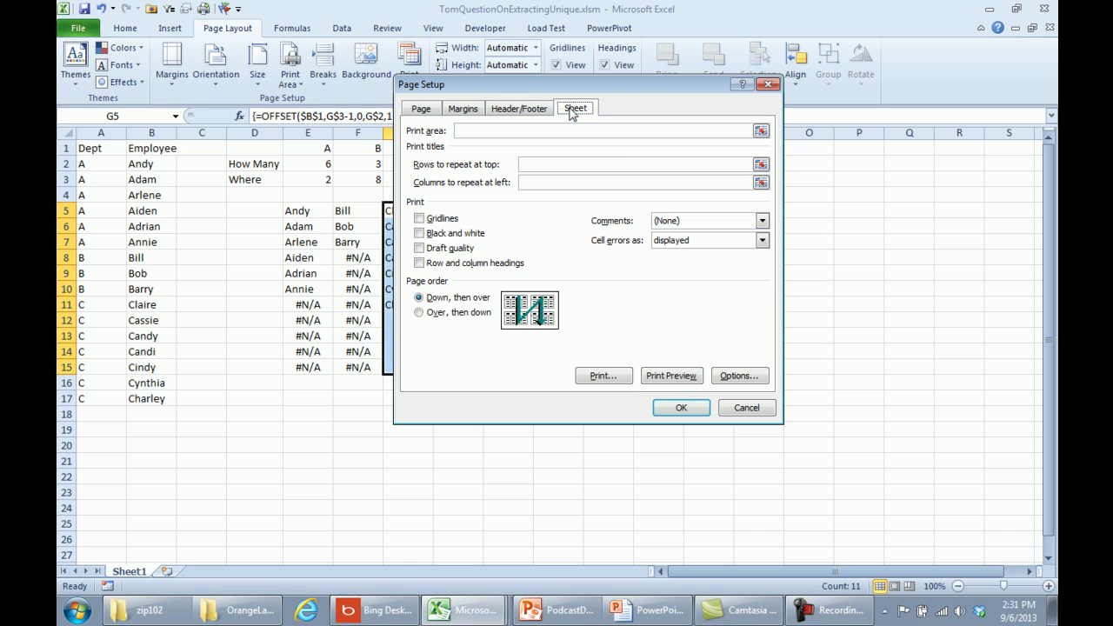
{"action": "left_click", "coordinate": [760, 241]}
{"action": "left_click", "coordinate": [689, 266]}
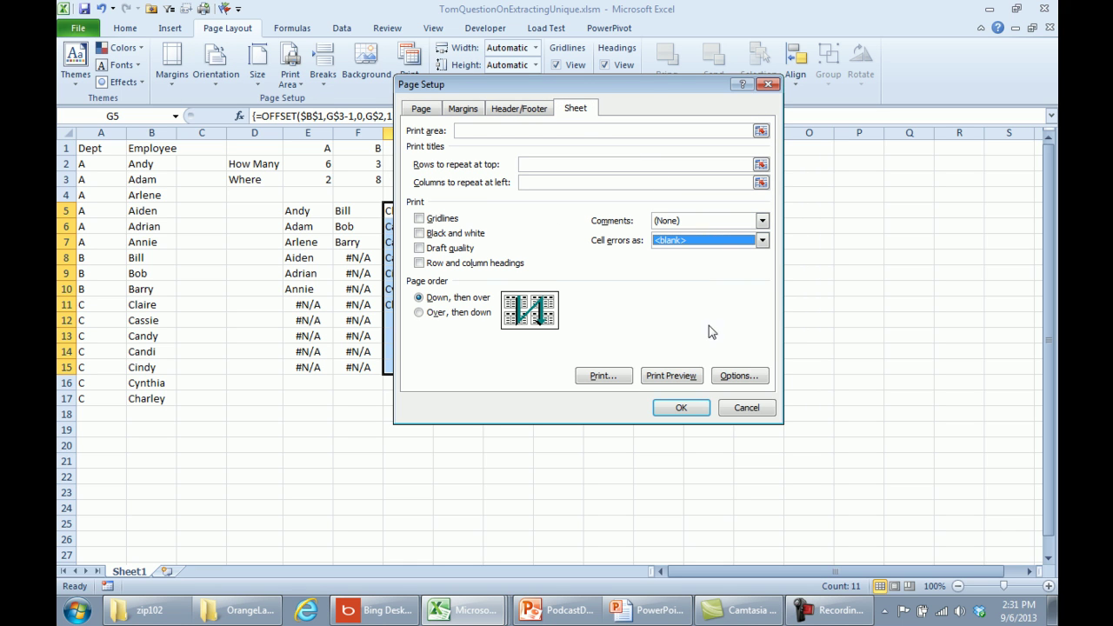
{"action": "left_click", "coordinate": [682, 407]}
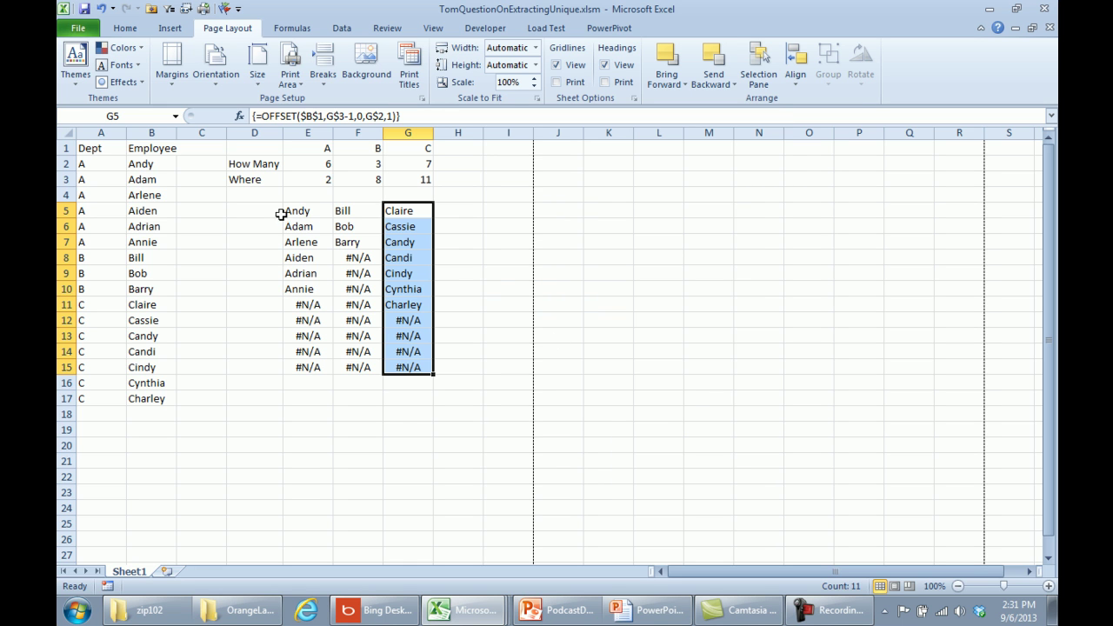
Rewrite the E5:E15 array formula as IFERROR(OFFSET(...),"") in the formula bar
{"action": "left_click_drag", "start_coordinate": [297, 211], "coordinate": [314, 363]}
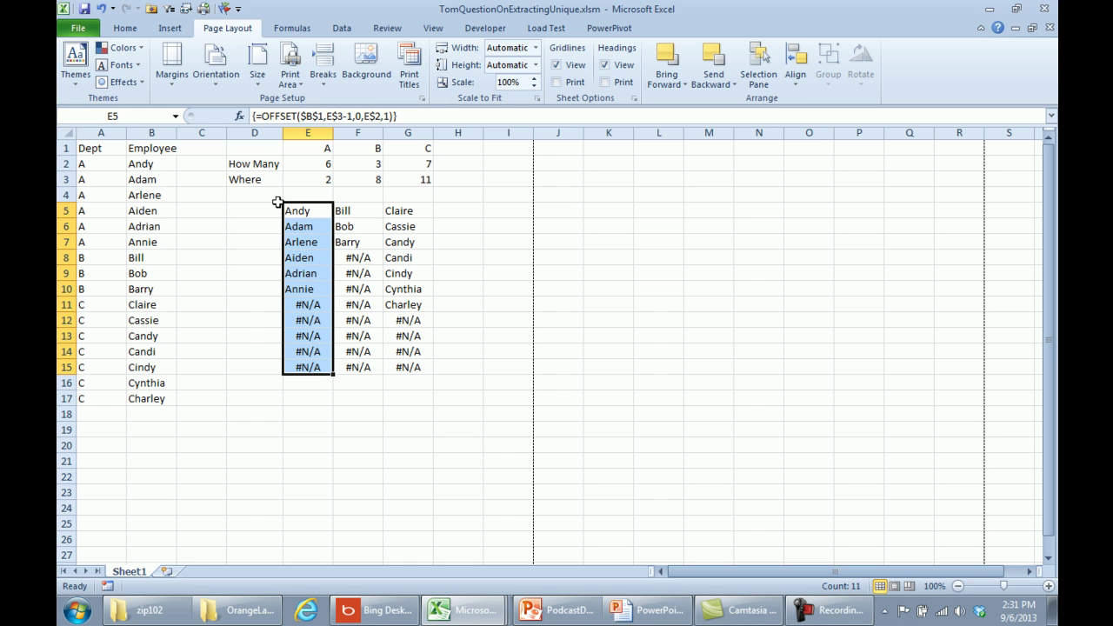
{"action": "left_click", "coordinate": [260, 115]}
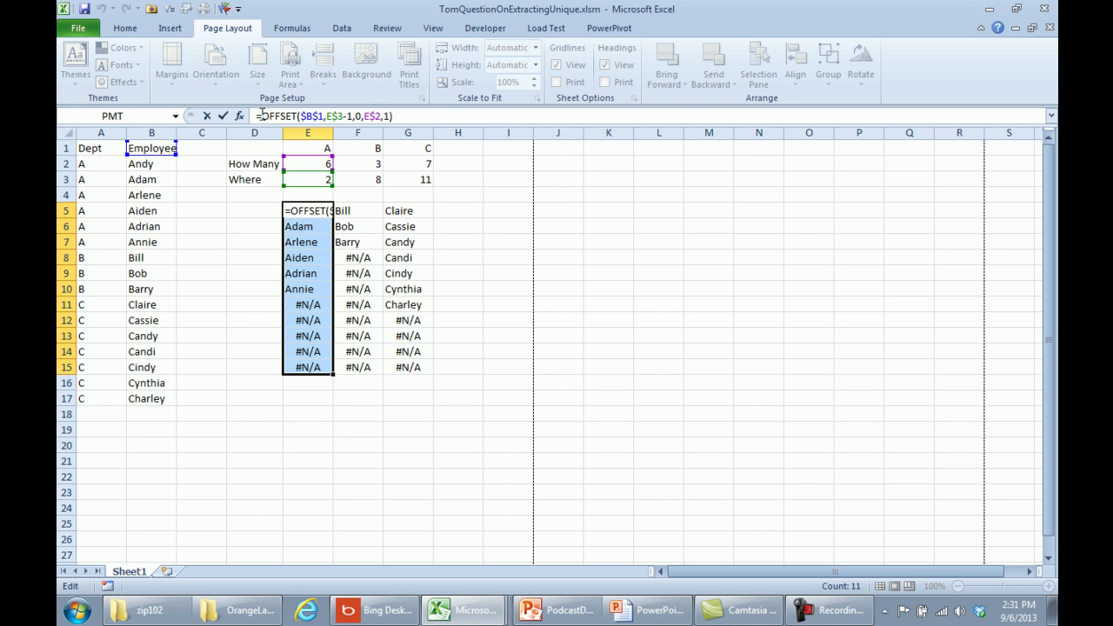
{"action": "type", "text": "IFERROR("}
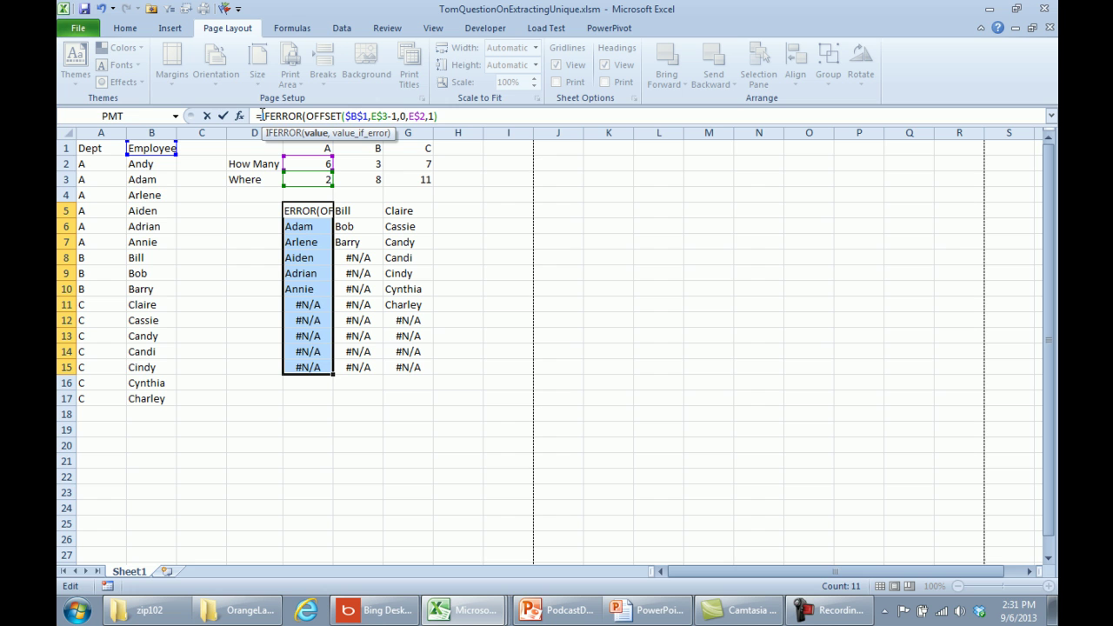
{"action": "left_click", "coordinate": [478, 115]}
{"action": "type", "text": ","}
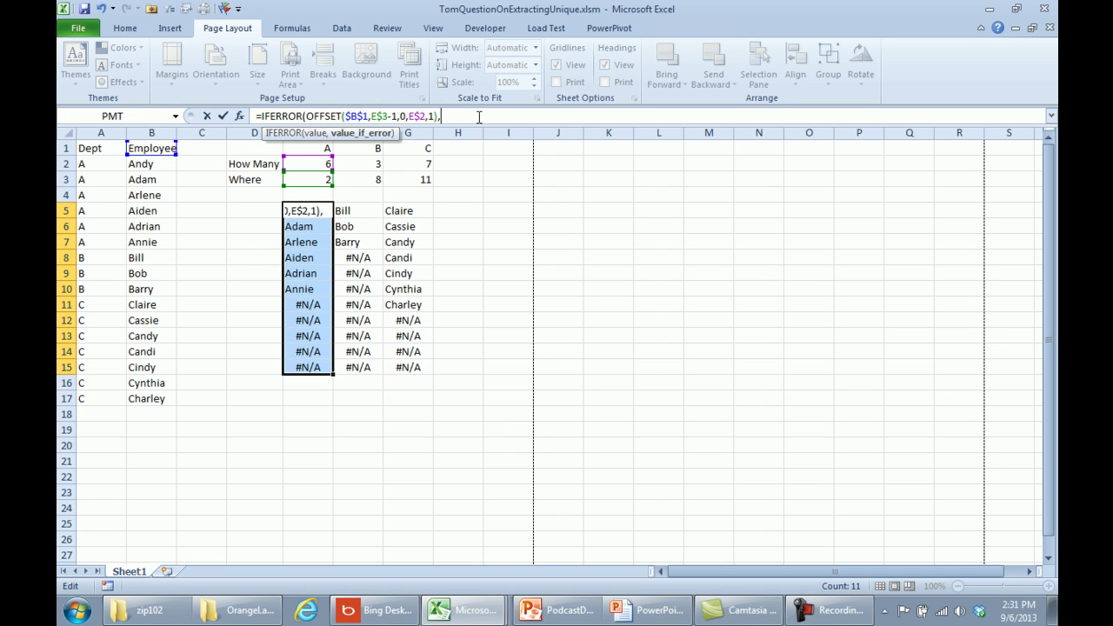
{"action": "type", "text": "\"\")"}
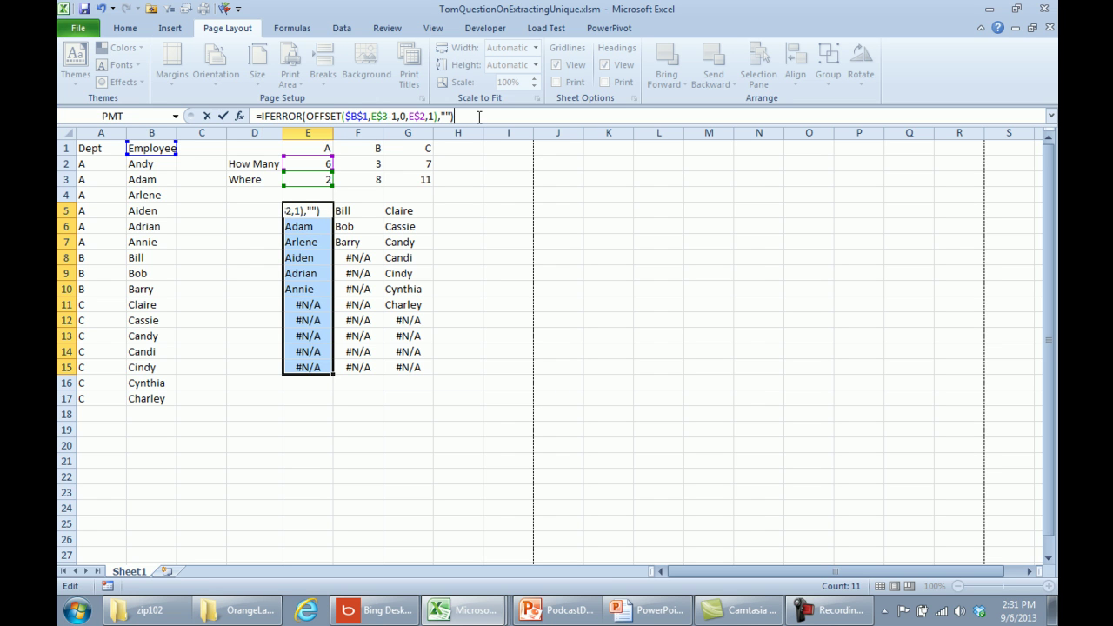
{"action": "key", "text": "ctrl+shift+Return"}
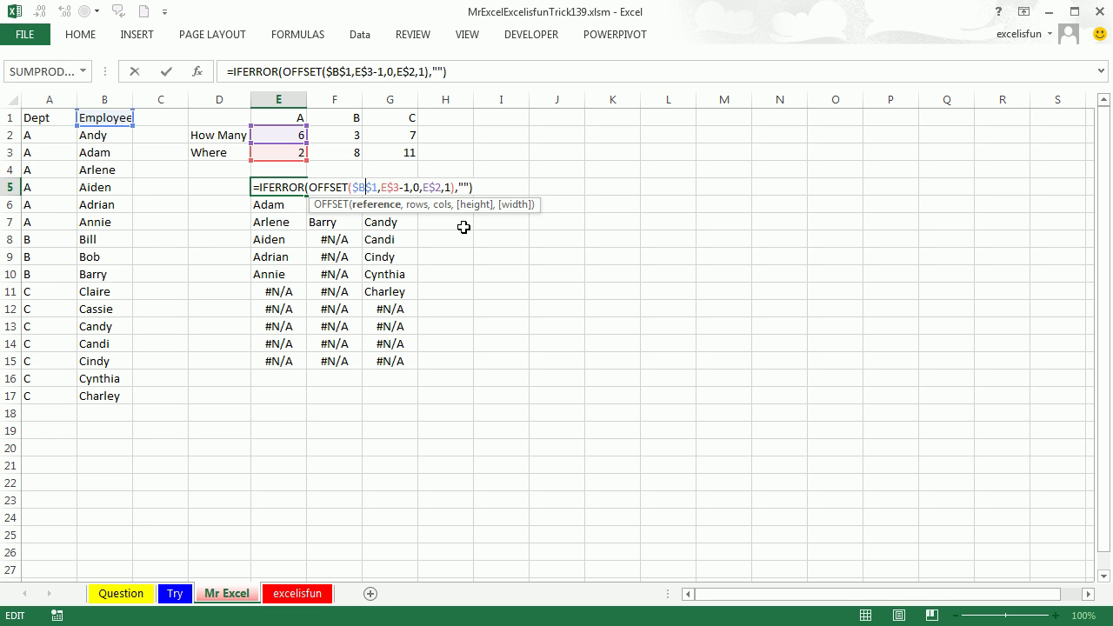
Commit the IFERROR array formula, then inspect the K4 count formula on the excelisfun sheet
{"action": "key", "text": "ctrl+shift+Return"}
{"action": "left_click", "coordinate": [297, 593]}
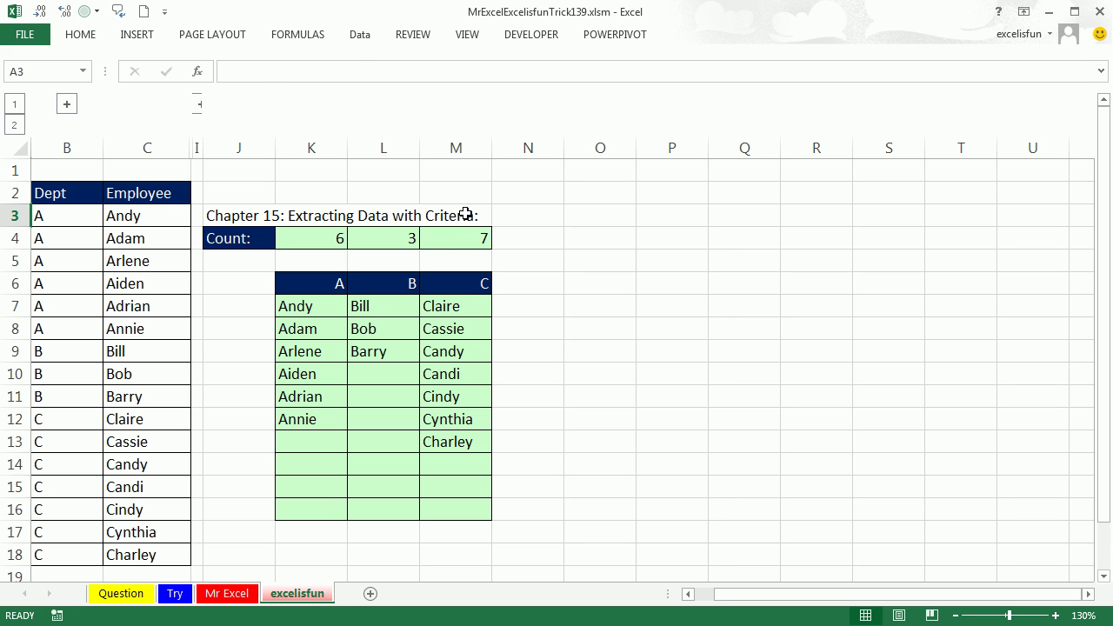
{"action": "double_click", "coordinate": [338, 236]}
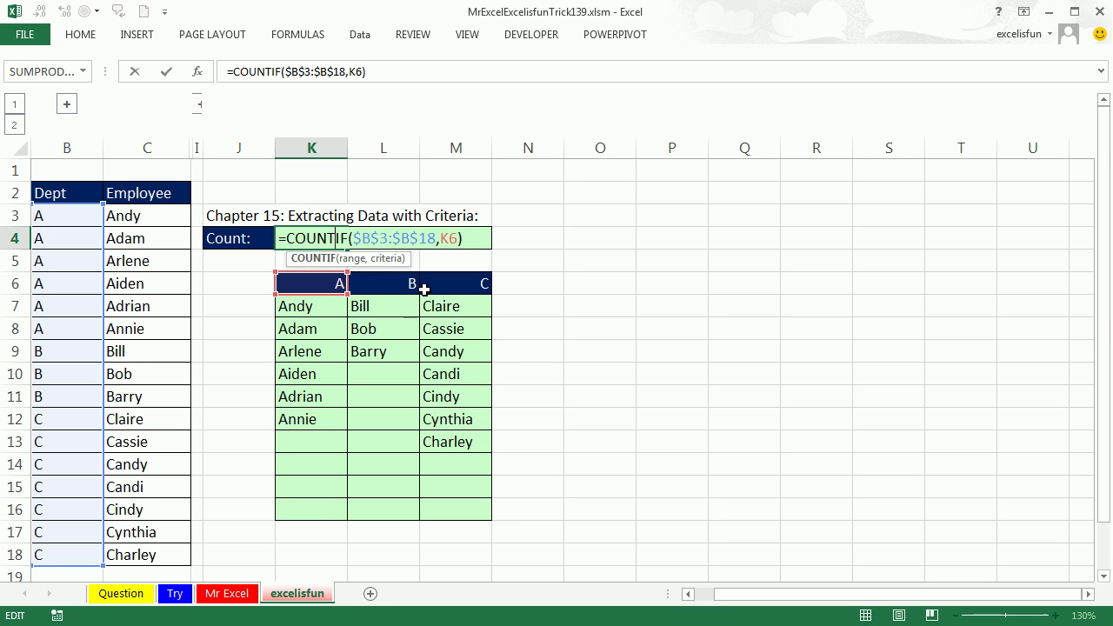
{"action": "key", "text": "ctrl+Return"}
Inspect the K7 name-extraction formula without changing it
{"action": "left_click", "coordinate": [332, 308]}
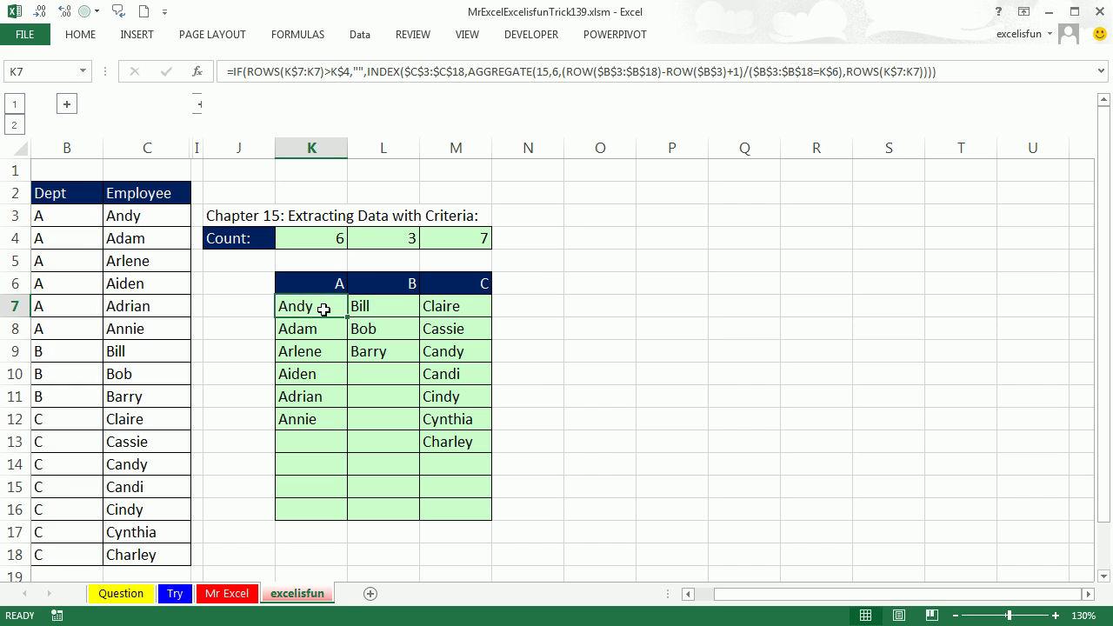
{"action": "double_click", "coordinate": [326, 307]}
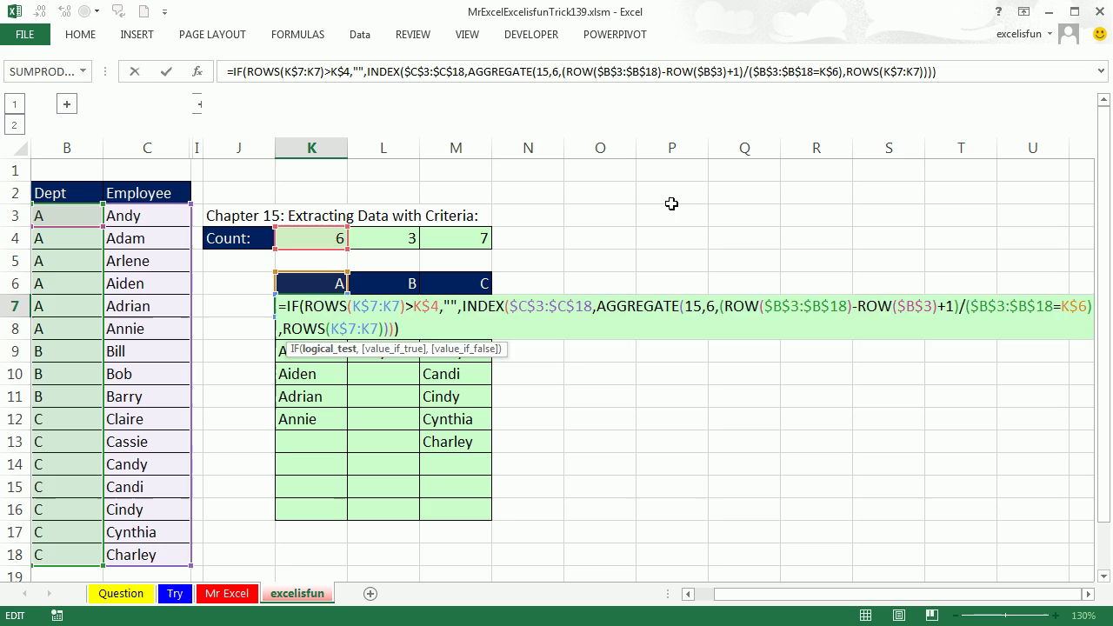
{"action": "key", "text": "ctrl+Return"}
Expand both column groups to show the Lookup Column and employee table, then select A3 and B3:B8
{"action": "left_click", "coordinate": [199, 104]}
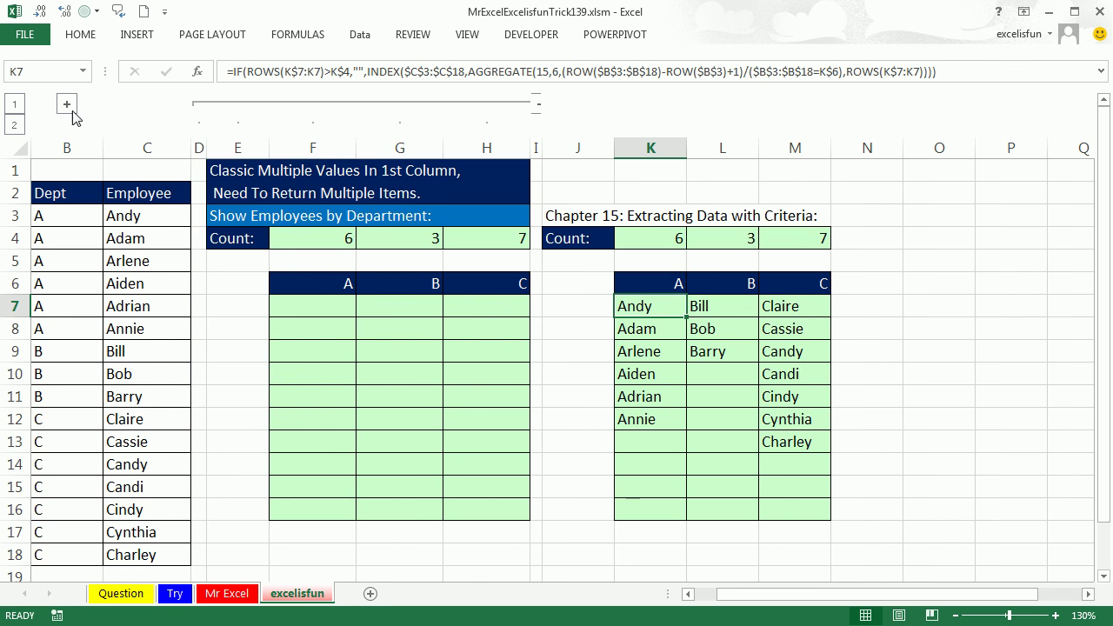
{"action": "left_click", "coordinate": [67, 104]}
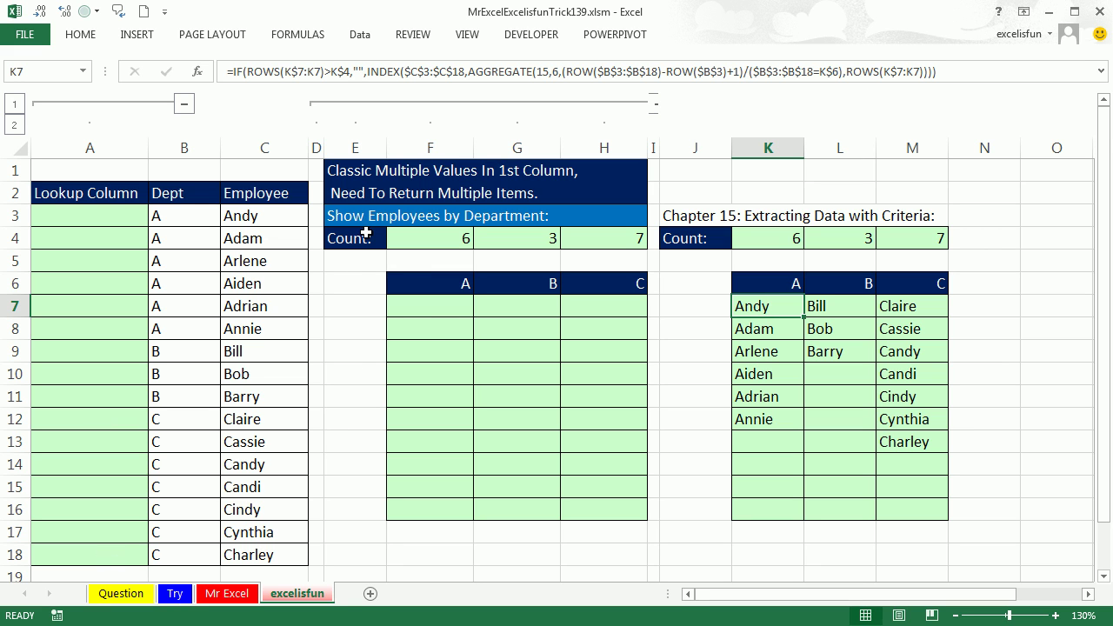
{"action": "left_click", "coordinate": [112, 218]}
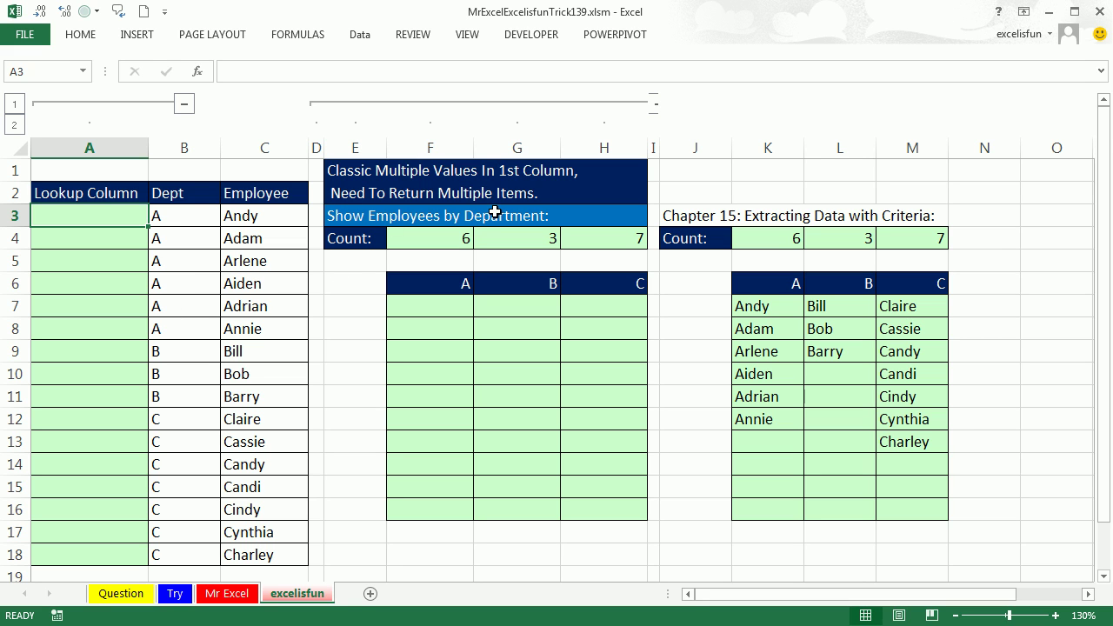
{"action": "left_click_drag", "start_coordinate": [192, 219], "coordinate": [180, 323]}
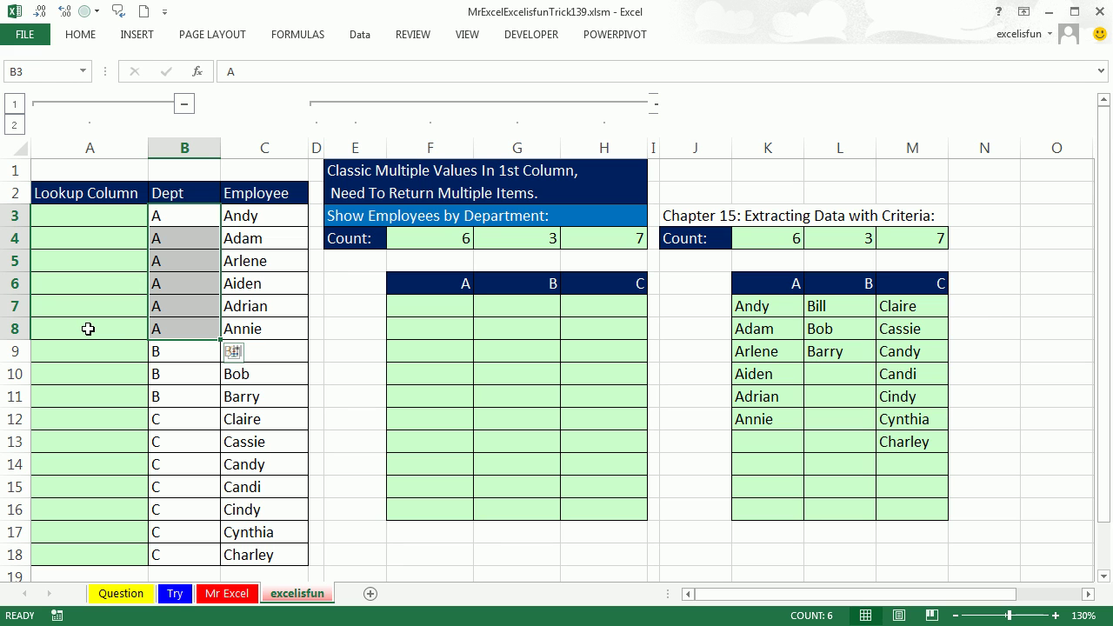
Enter =B3&COUNTIF(B$3:B3,B3) in A3 so it returns the key A1
{"action": "left_click", "coordinate": [126, 221]}
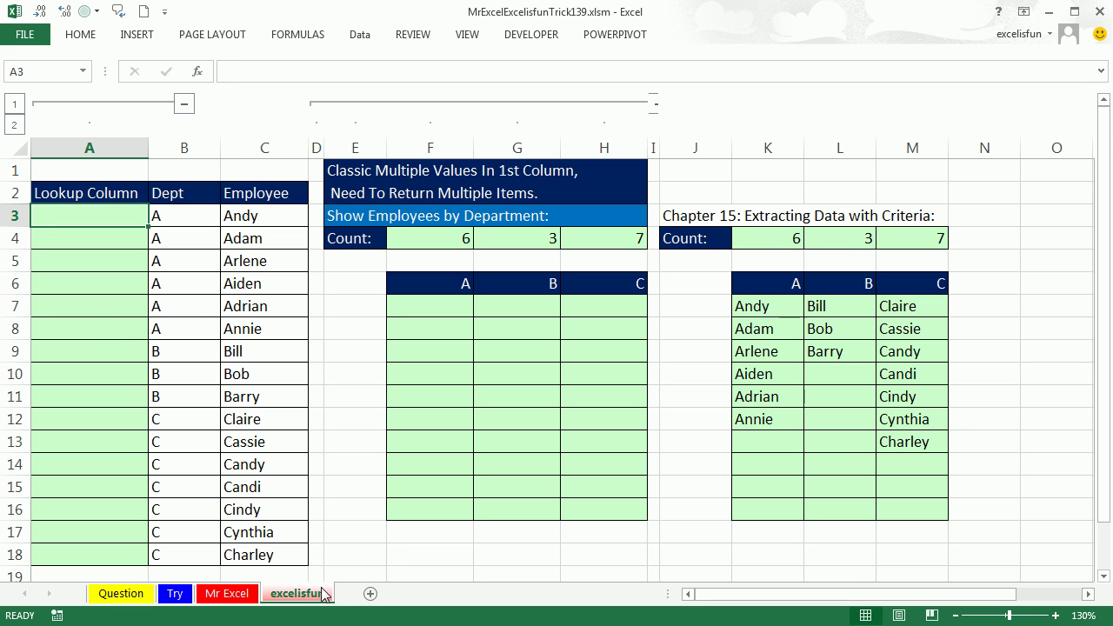
{"action": "type", "text": "="}
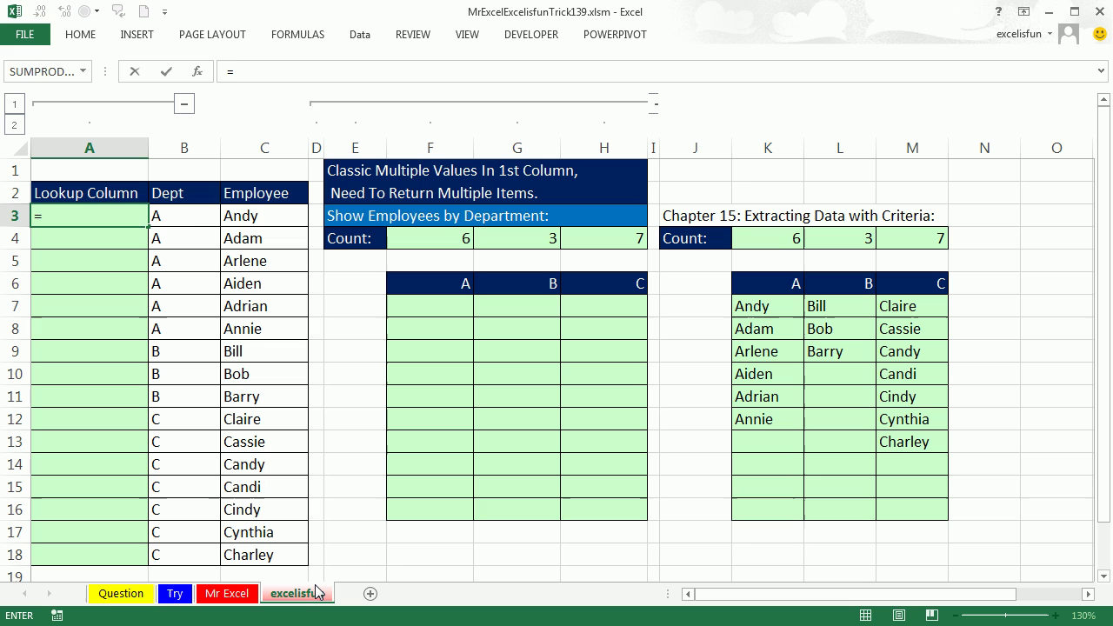
{"action": "key", "text": "Right"}
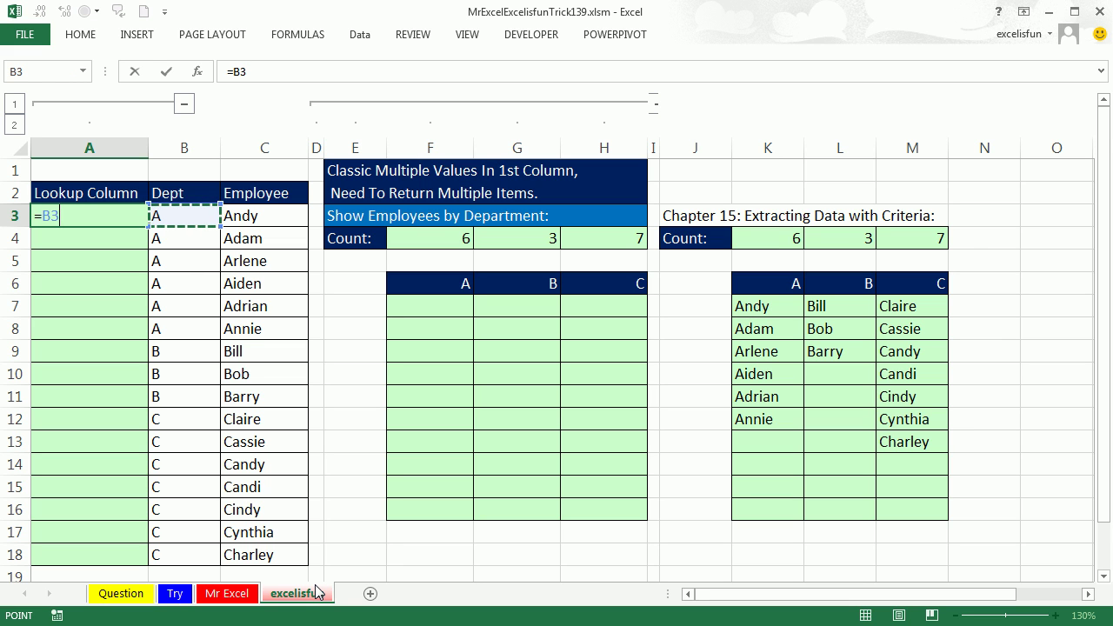
{"action": "type", "text": "&"}
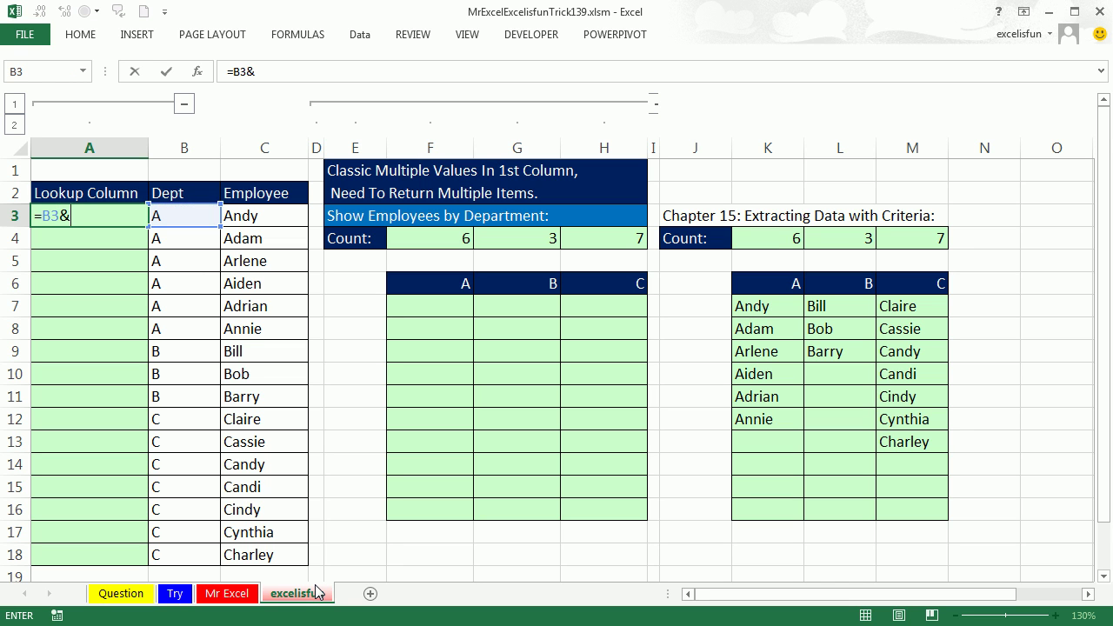
{"action": "type", "text": "co"}
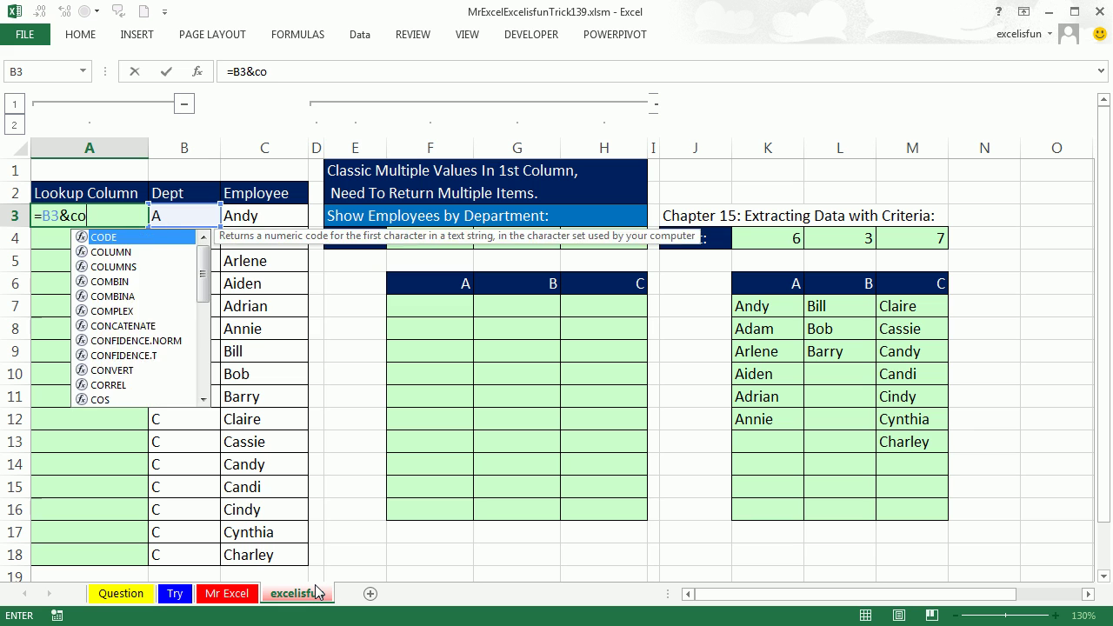
{"action": "type", "text": "untif"}
{"action": "key", "text": "Tab"}
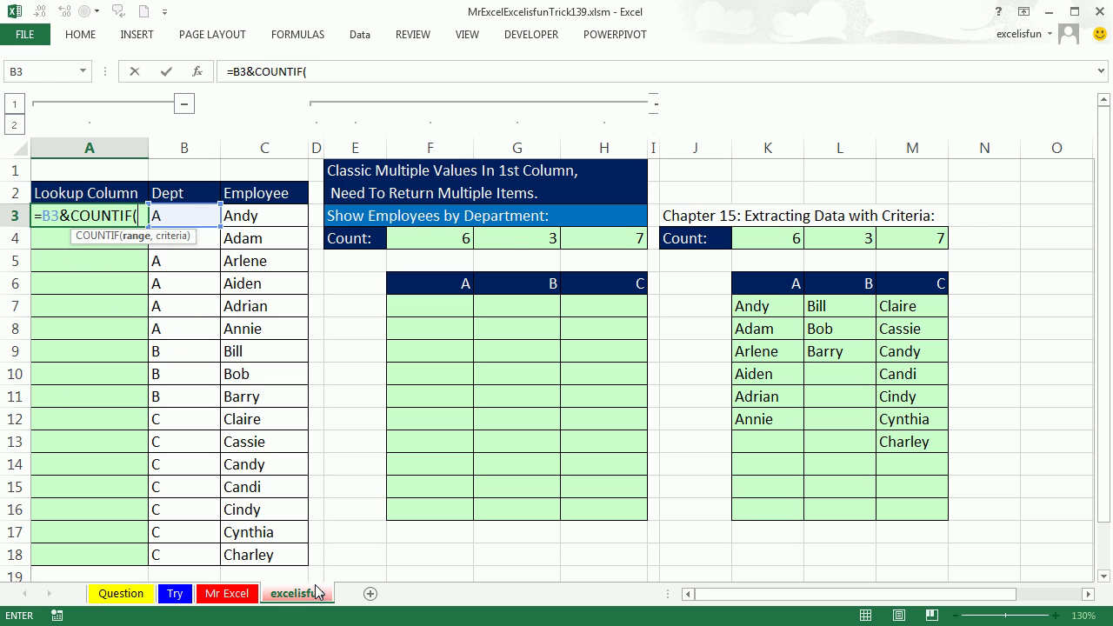
{"action": "key", "text": "Right"}
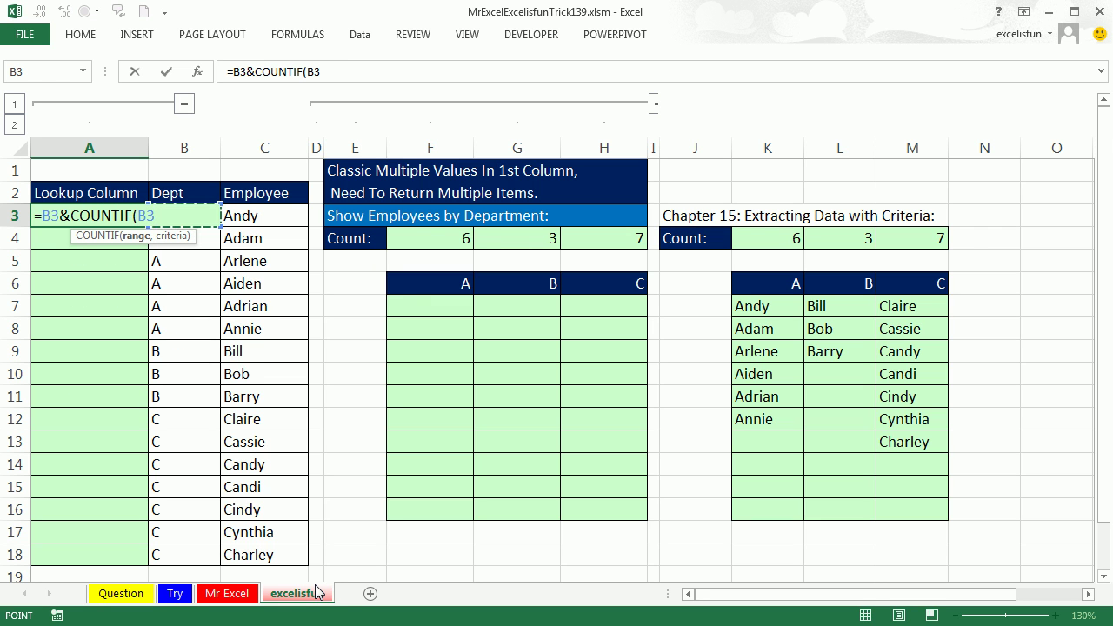
{"action": "key", "text": "F8"}
{"action": "type", "text": ","}
{"action": "key", "text": "Right"}
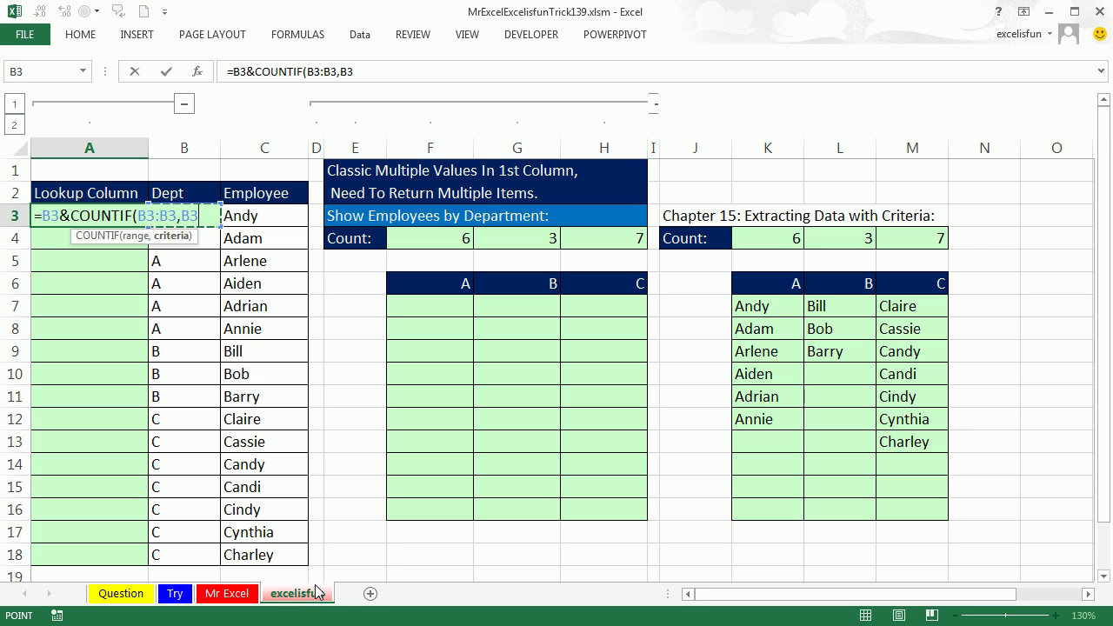
{"action": "type", "text": "("}
{"action": "left_click", "coordinate": [144, 216]}
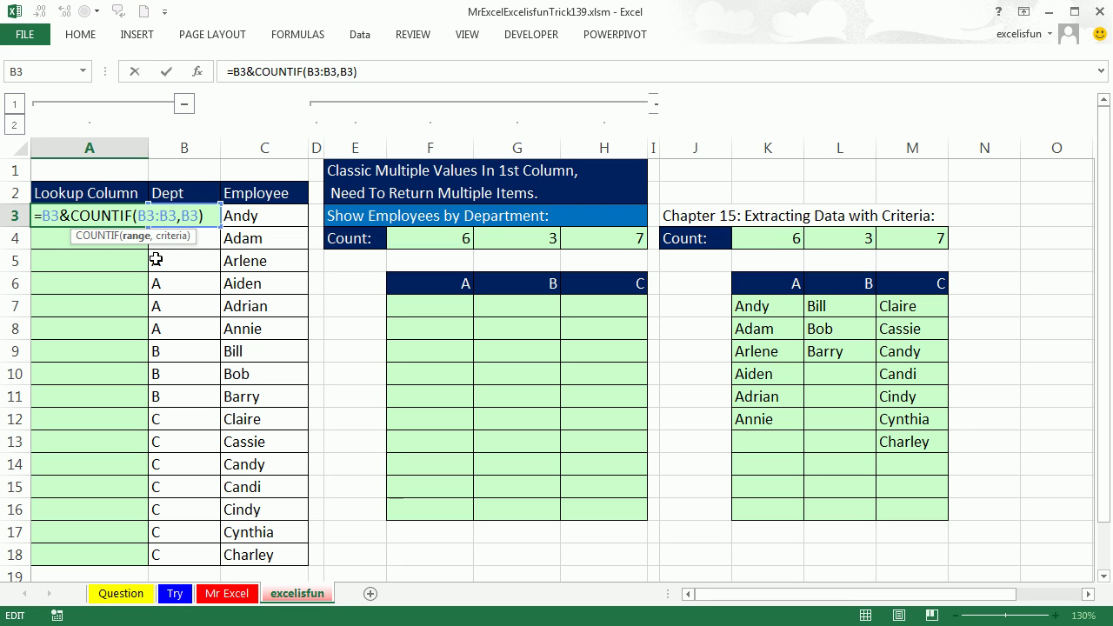
{"action": "key", "text": "F4"}
{"action": "key", "text": "F4"}
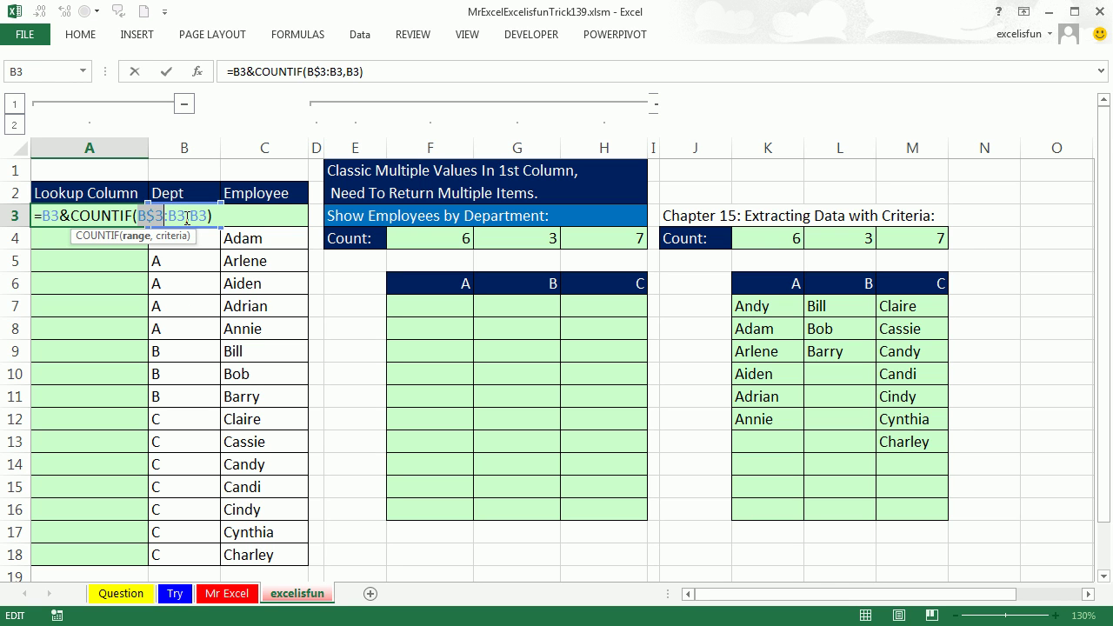
{"action": "key", "text": "ctrl+Return"}
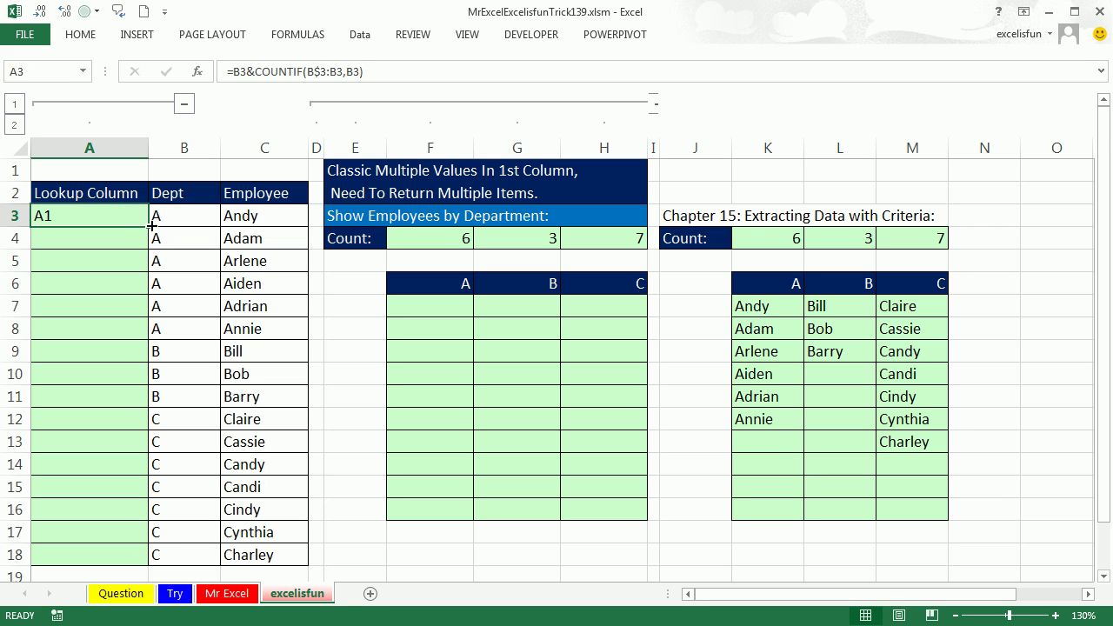
Fill the key formula down to A18 and check the A4 and A8 formulas
{"action": "double_click", "coordinate": [148, 226]}
{"action": "double_click", "coordinate": [99, 236]}
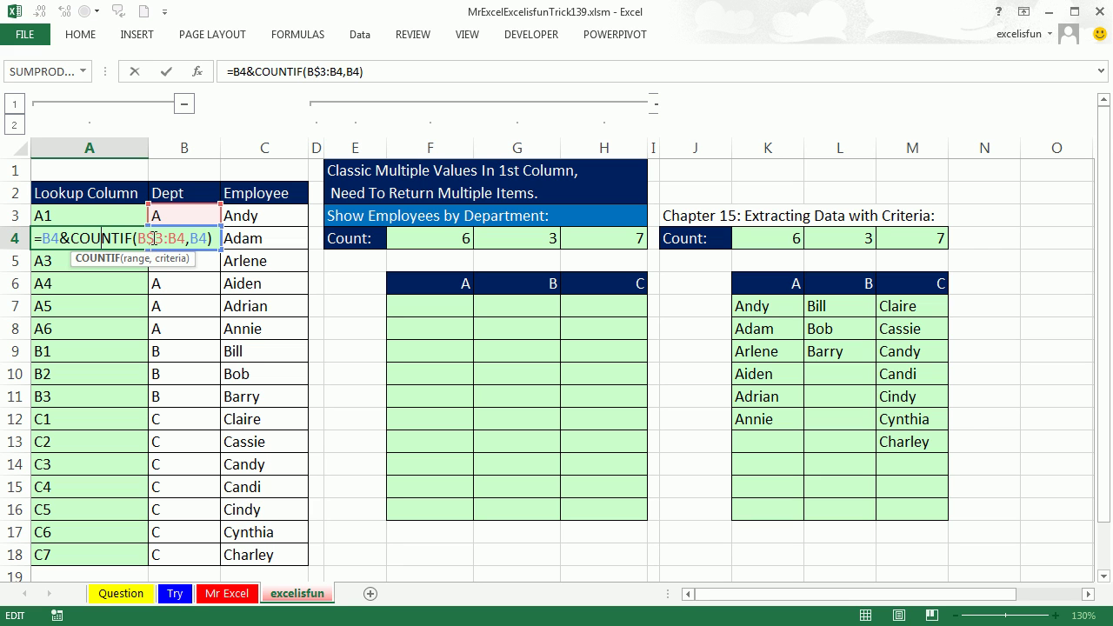
{"action": "key", "text": "Escape"}
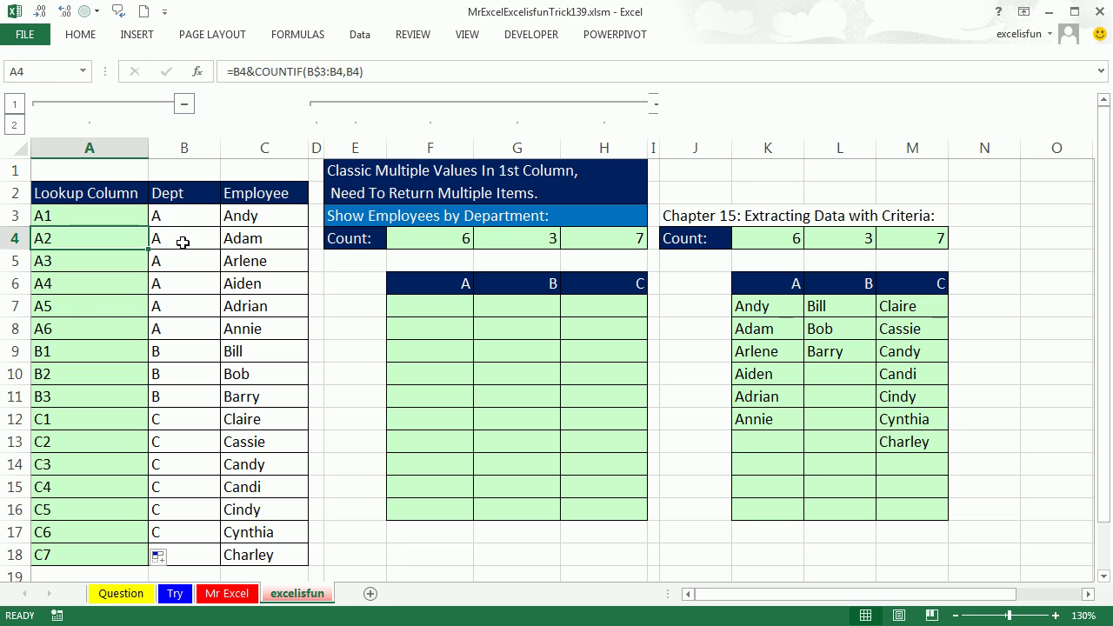
{"action": "double_click", "coordinate": [80, 328]}
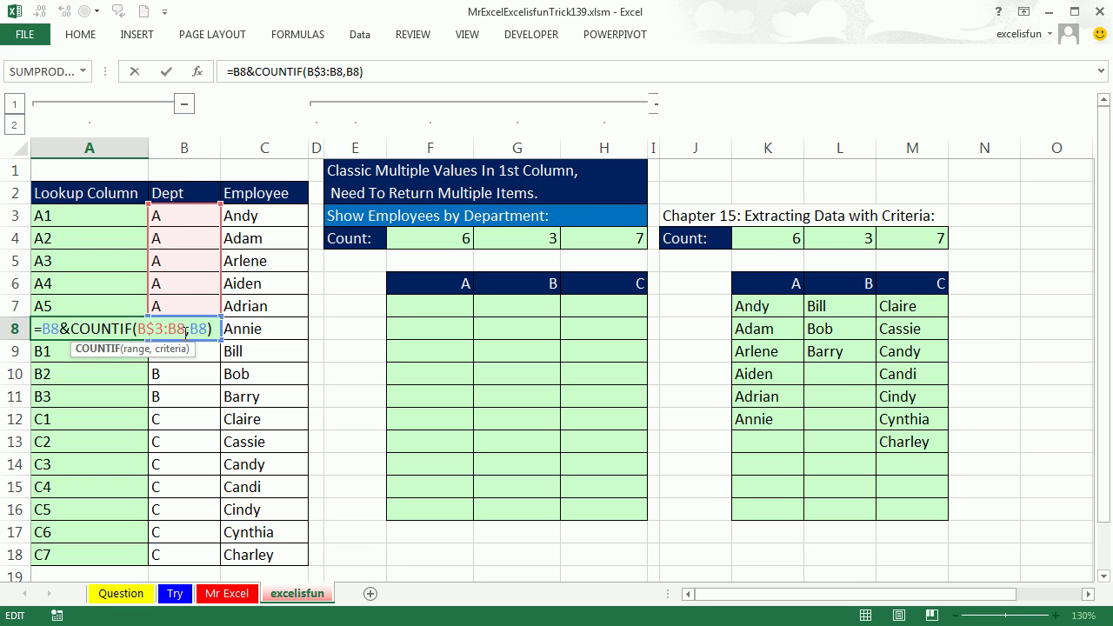
{"action": "key", "text": "Escape"}
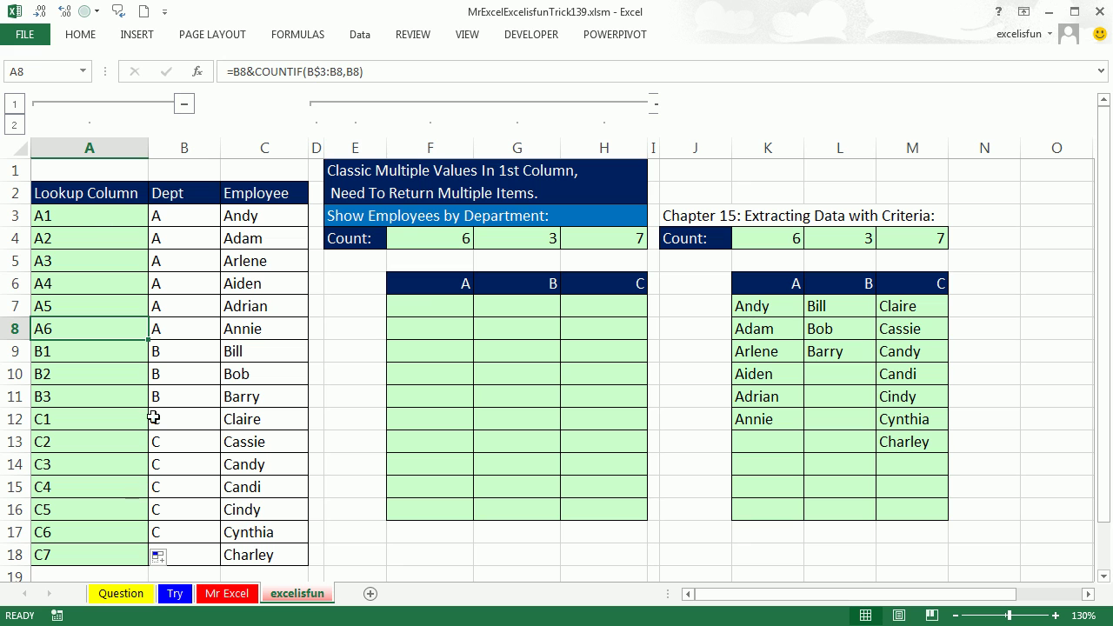
Start a VLOOKUP in F7 using the lookup value F$6&ROWS(F$7:F7)
{"action": "left_click", "coordinate": [426, 305]}
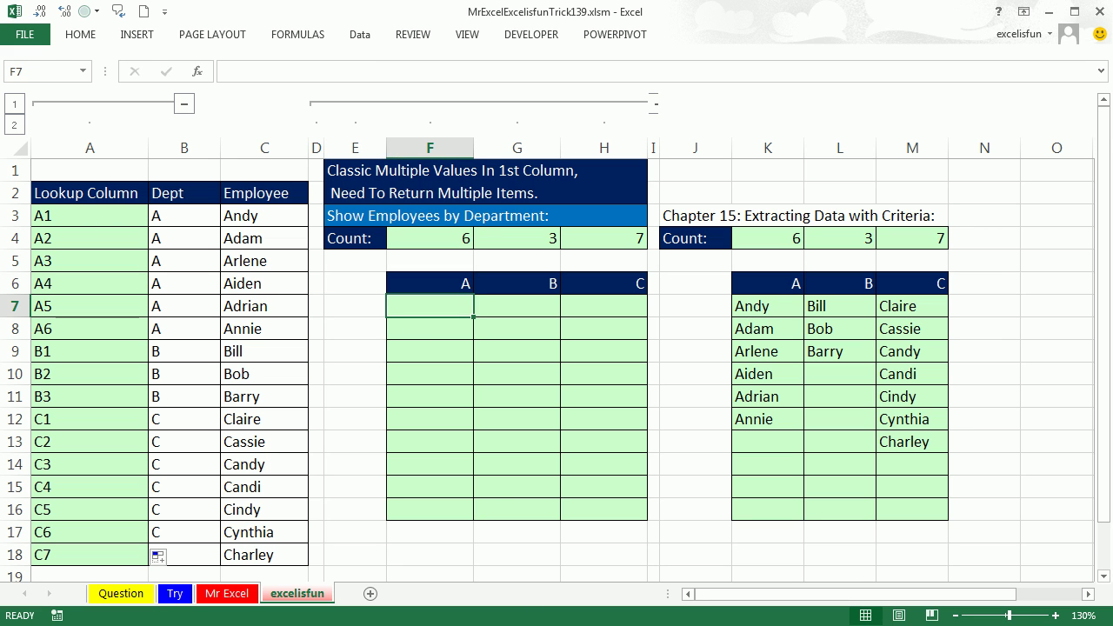
{"action": "type", "text": "=vl"}
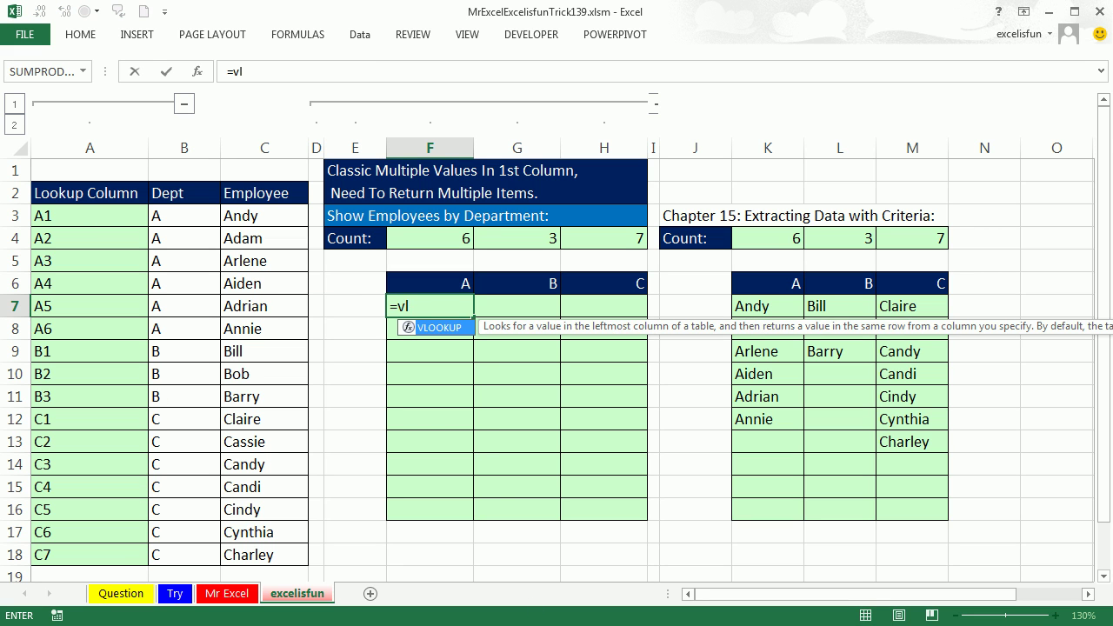
{"action": "key", "text": "Tab"}
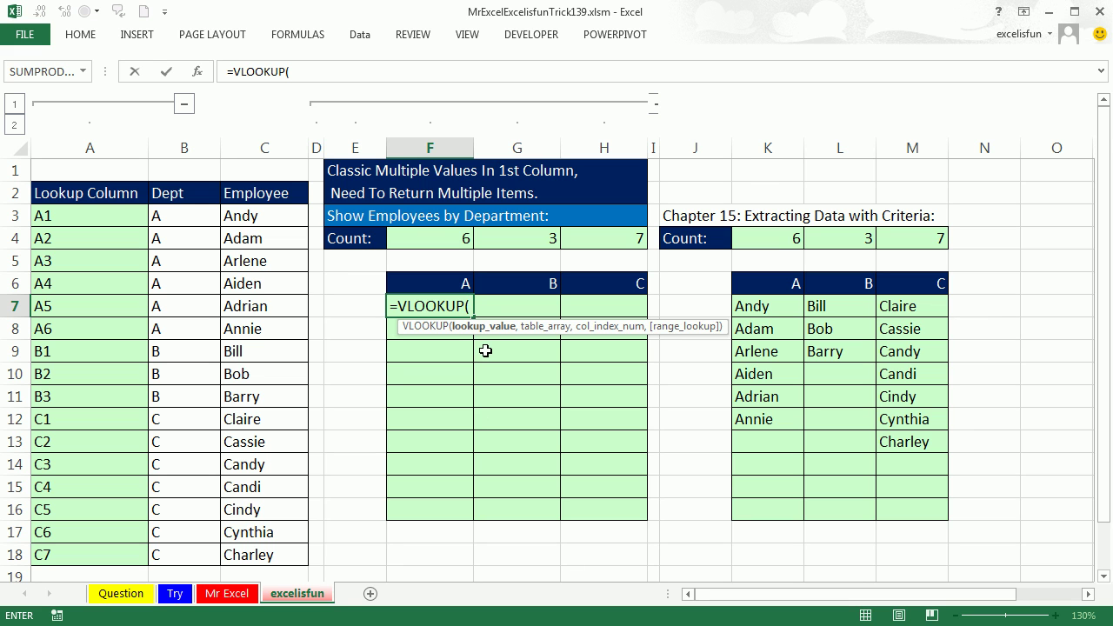
{"action": "left_click", "coordinate": [450, 284]}
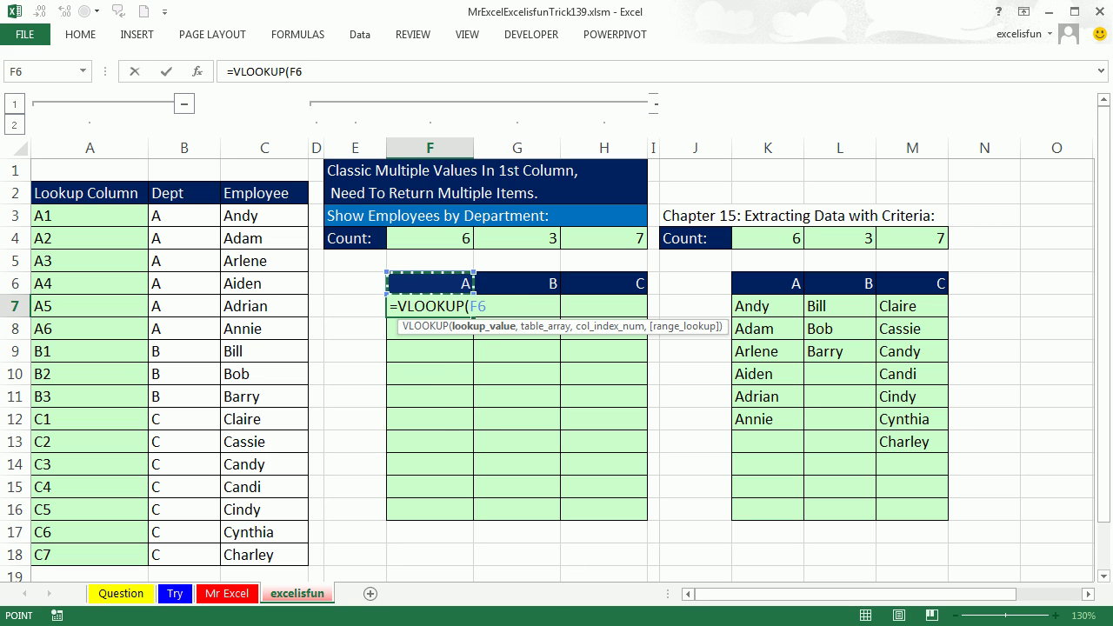
{"action": "key", "text": "F4"}
{"action": "key", "text": "F4"}
{"action": "type", "text": "&row"}
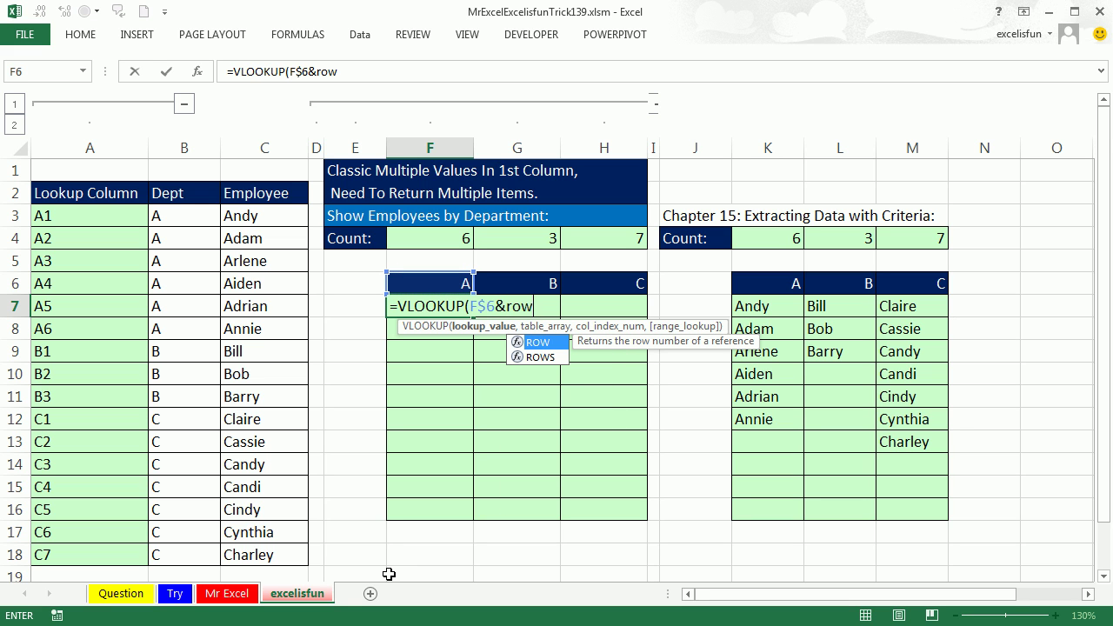
{"action": "type", "text": "s"}
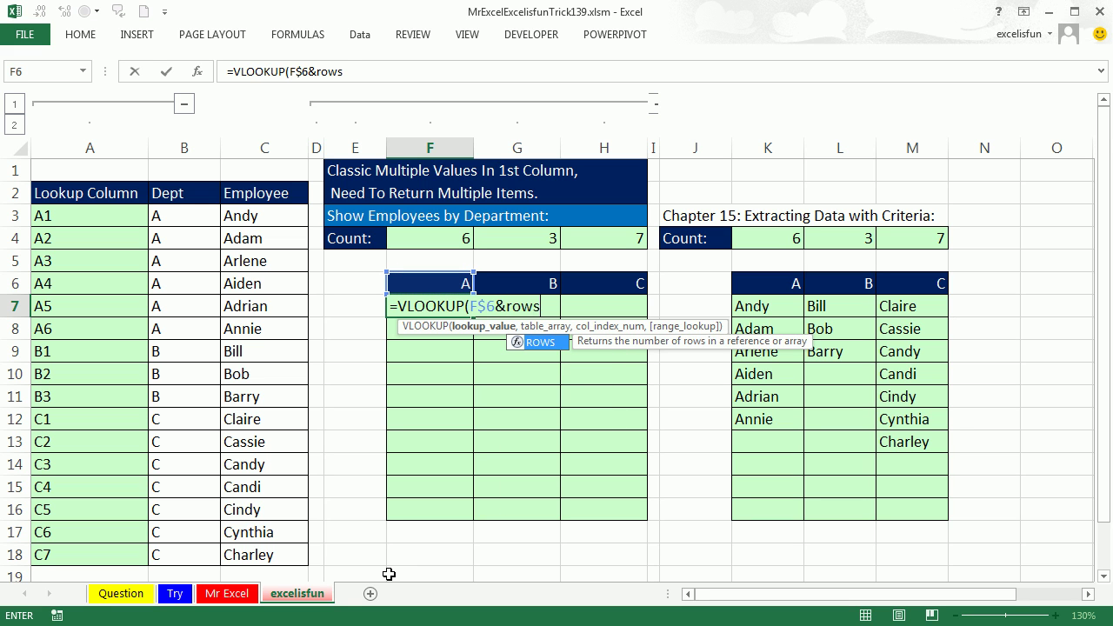
{"action": "key", "text": "Tab"}
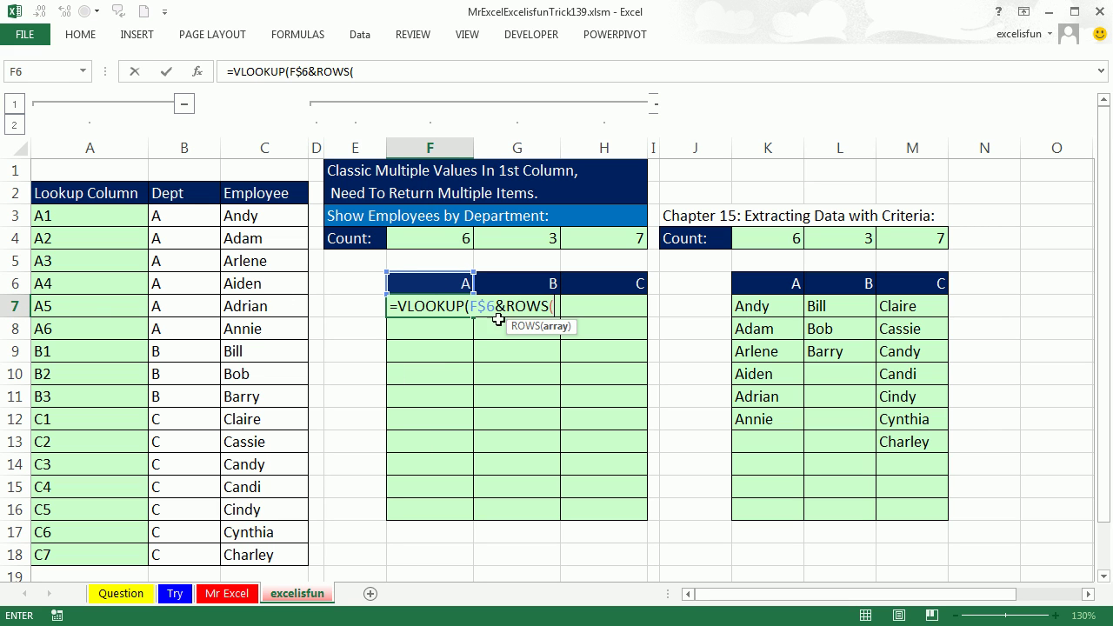
{"action": "type", "text": "F"}
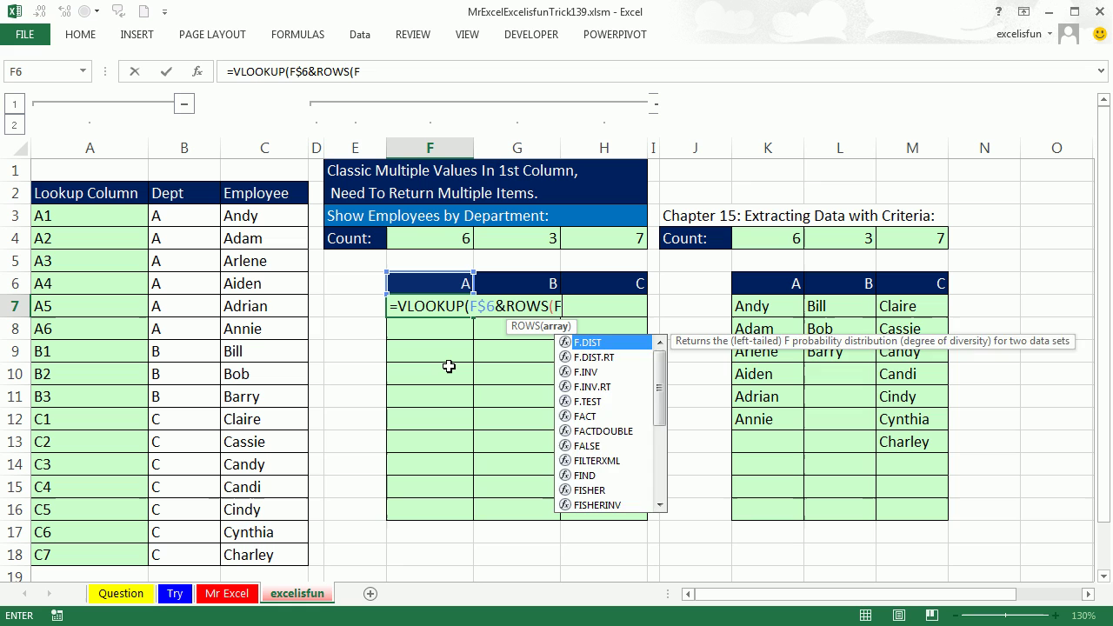
{"action": "type", "text": "$"}
{"action": "key", "text": "BackSpace"}
{"action": "type", "text": "$"}
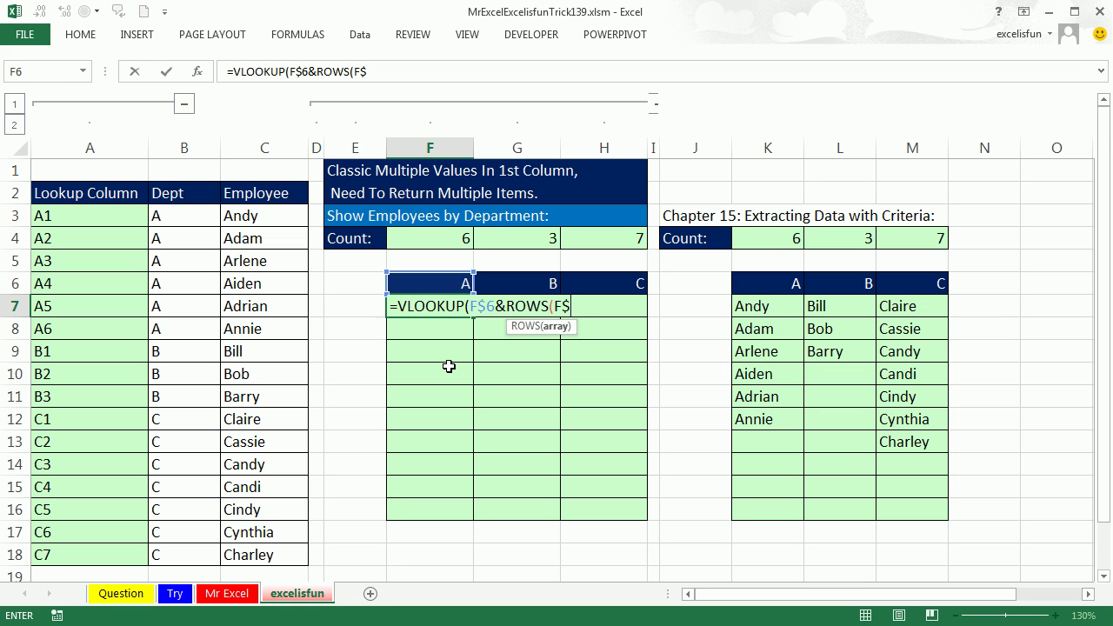
{"action": "type", "text": "7:F7"}
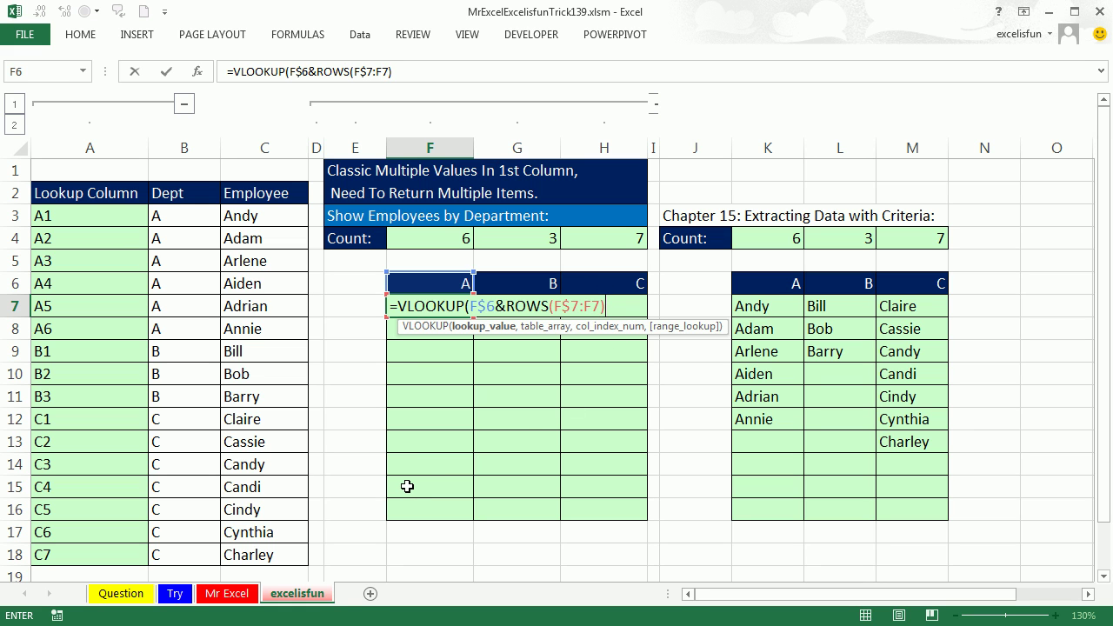
Complete it with table $A$3:$C$18, column 3, exact match, returning Andy
{"action": "type", "text": ","}
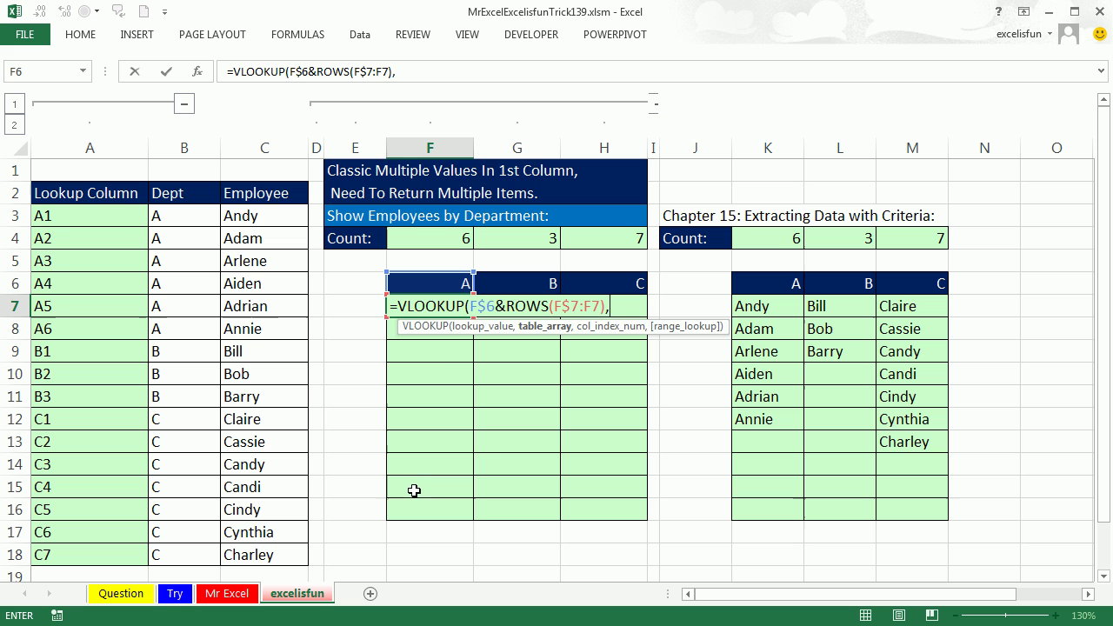
{"action": "left_click_drag", "start_coordinate": [54, 215], "coordinate": [239, 567]}
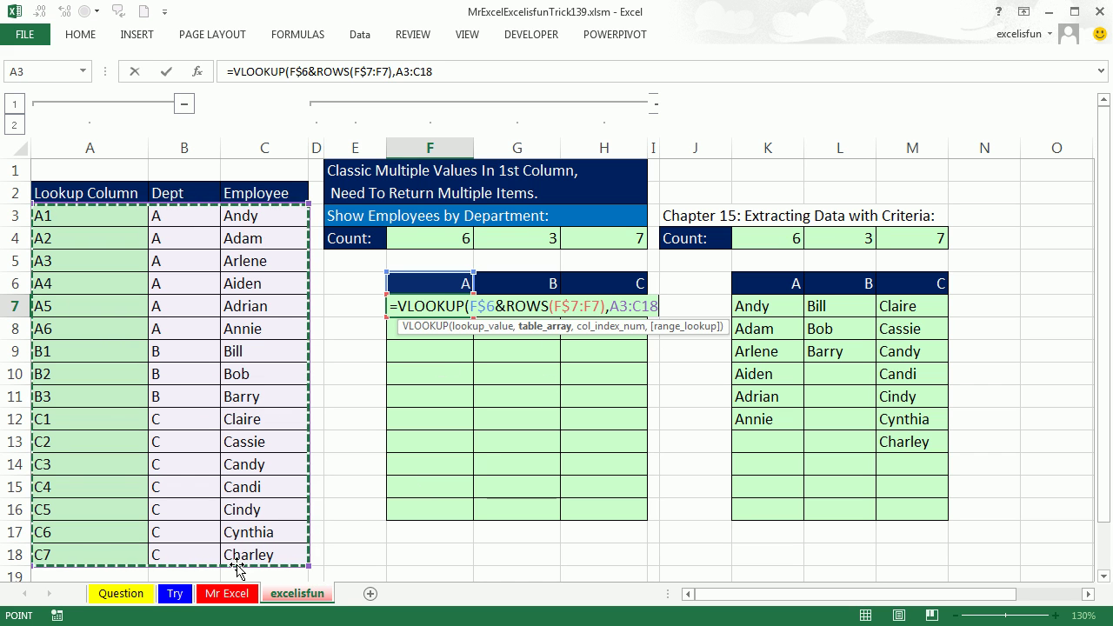
{"action": "key", "text": "F4"}
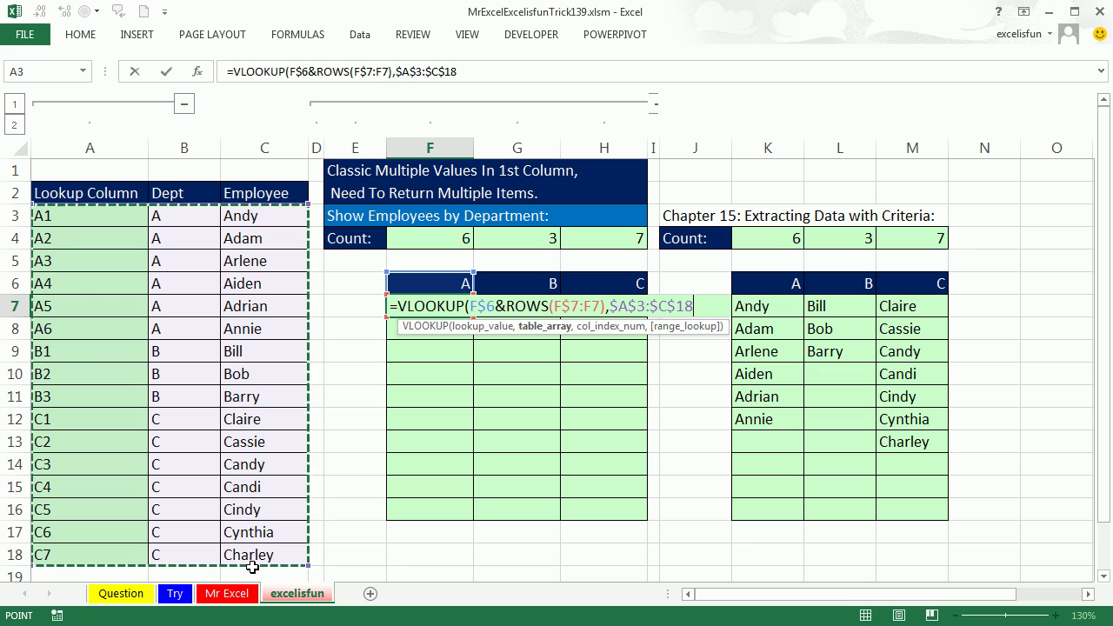
{"action": "type", "text": ","}
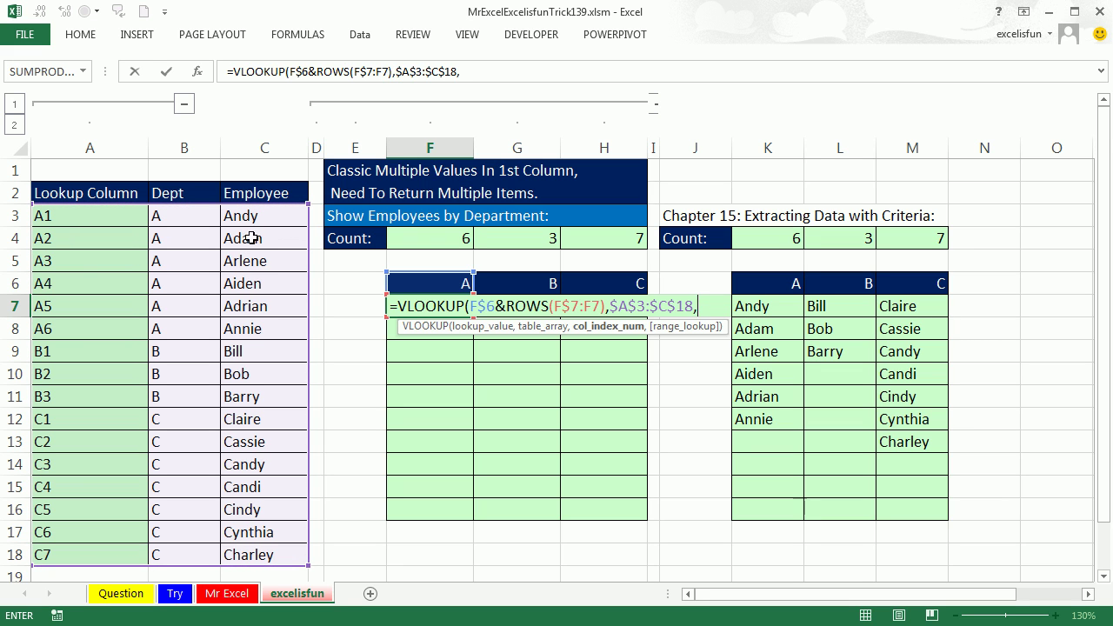
{"action": "type", "text": "3,0)"}
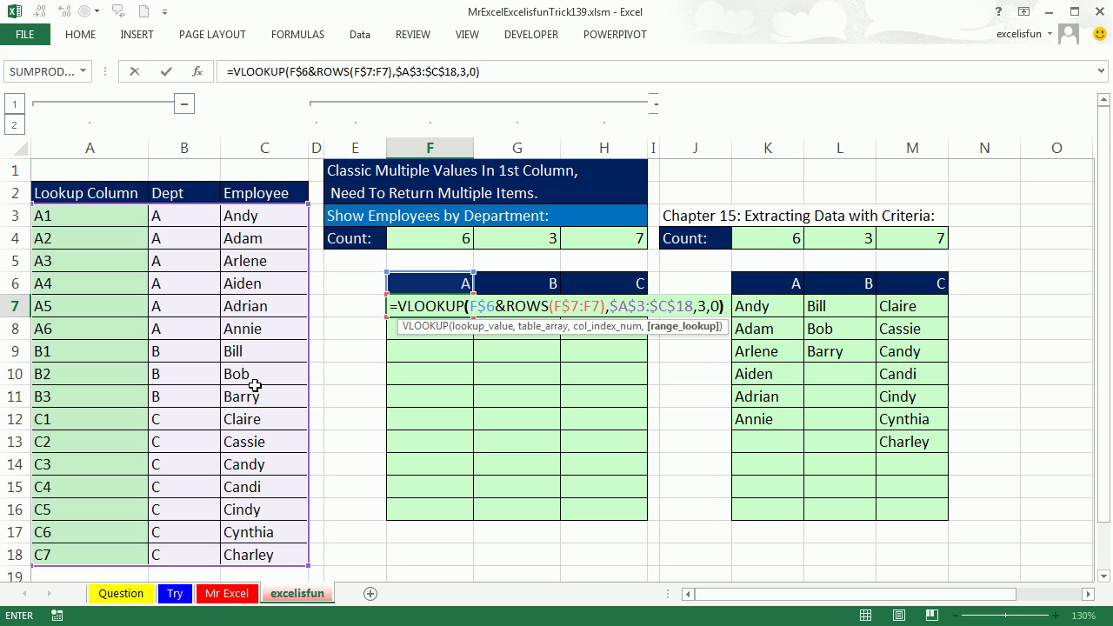
{"action": "key", "text": "ctrl+Return"}
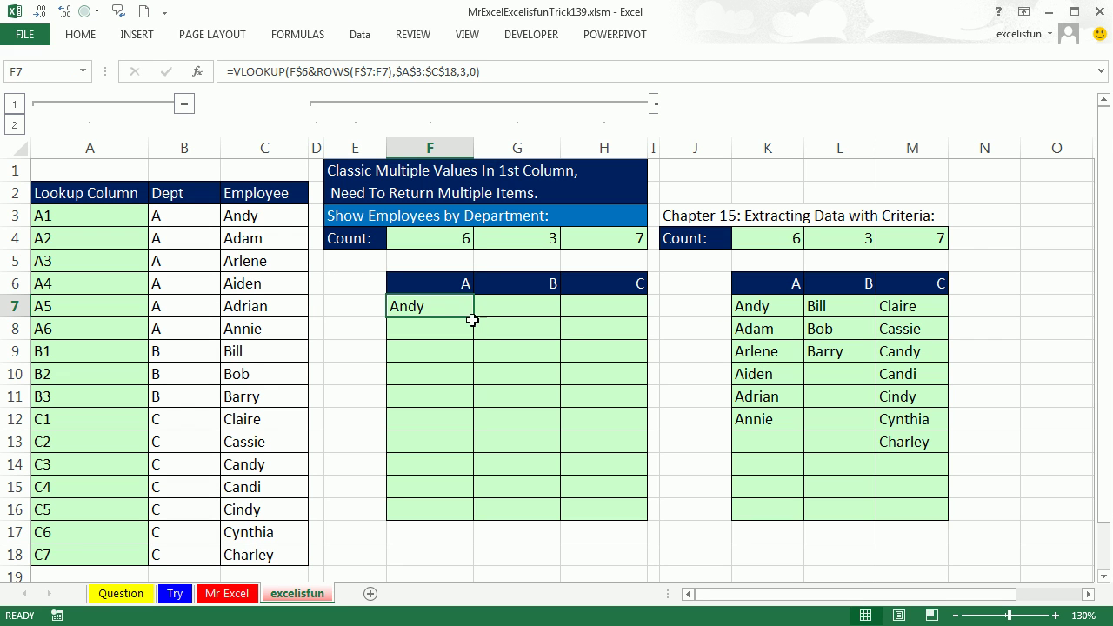
Fill F7's VLOOKUP formula through F7:H16, then select the VLOOKUP part of F7's formula
{"action": "left_click_drag", "start_coordinate": [474, 318], "coordinate": [643, 524]}
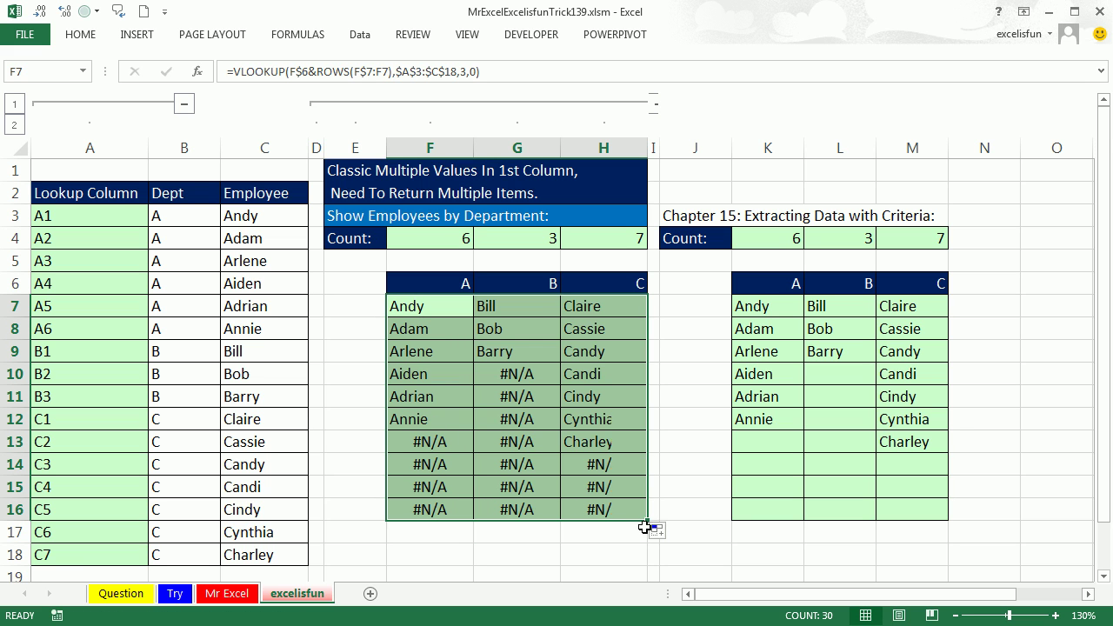
{"action": "double_click", "coordinate": [435, 309]}
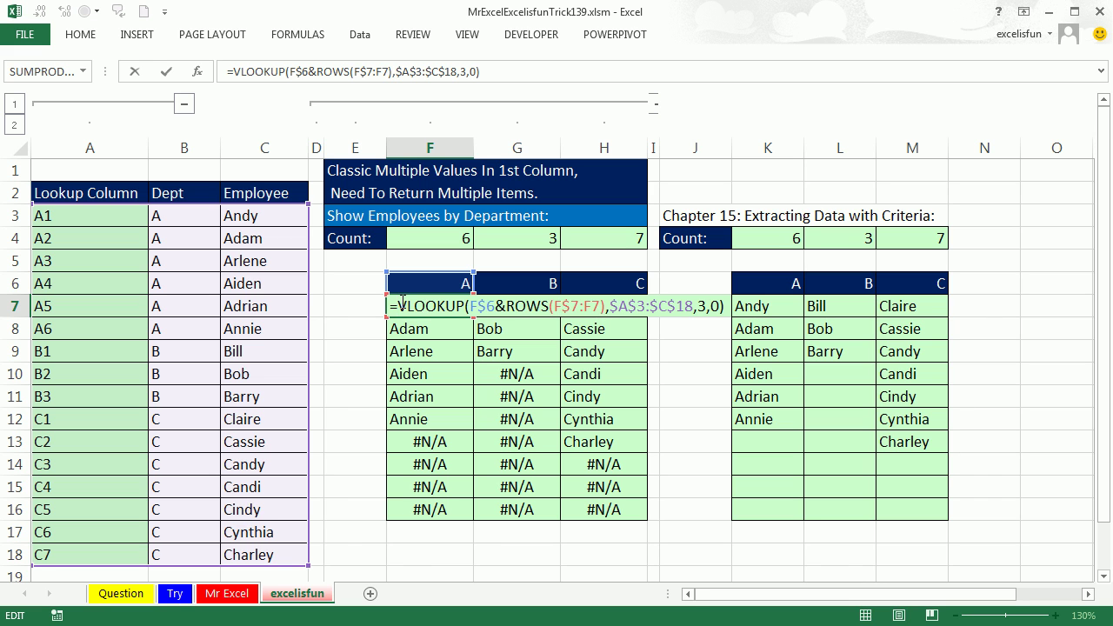
{"action": "left_click_drag", "start_coordinate": [399, 306], "coordinate": [725, 306]}
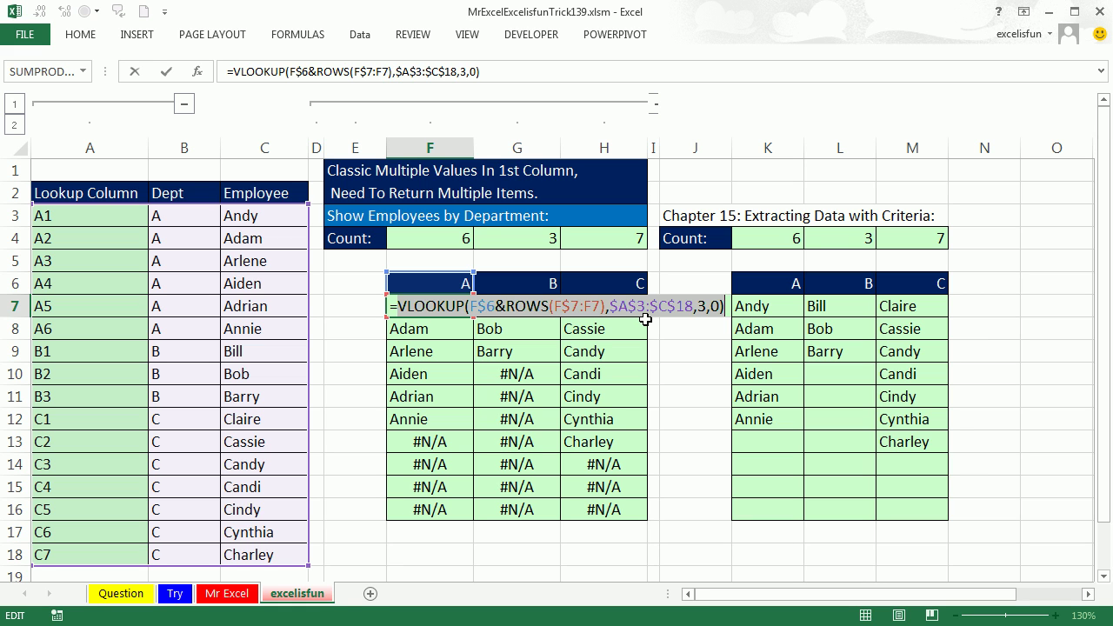
Insert the test IF(ROWS(F$7:F7)>F$4 before F7's VLOOKUP
{"action": "left_click", "coordinate": [403, 306]}
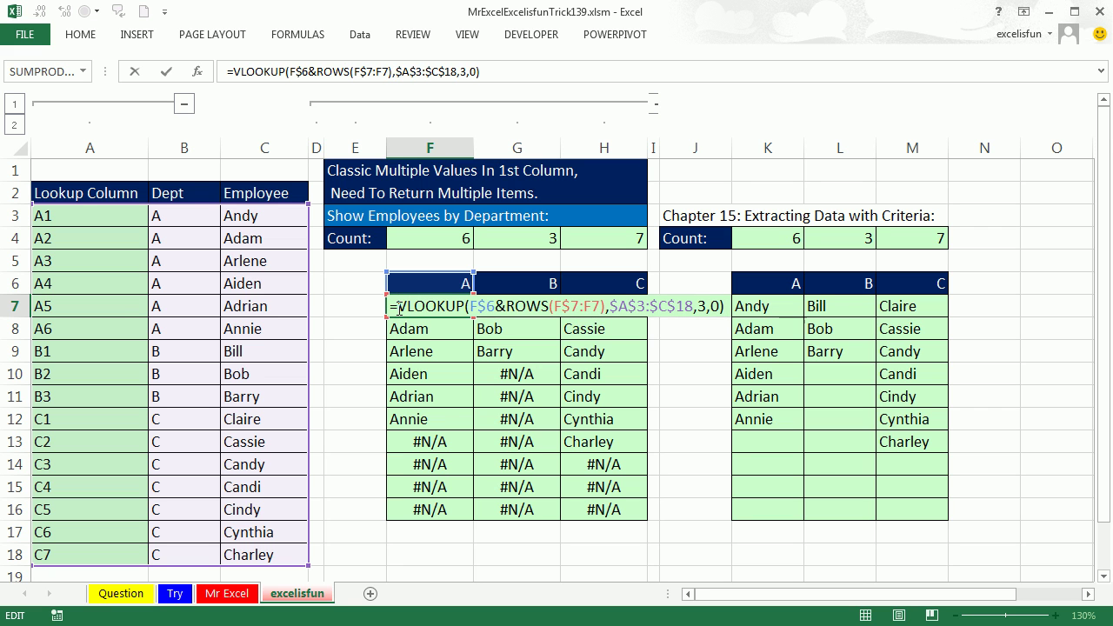
{"action": "type", "text": "IF(row"}
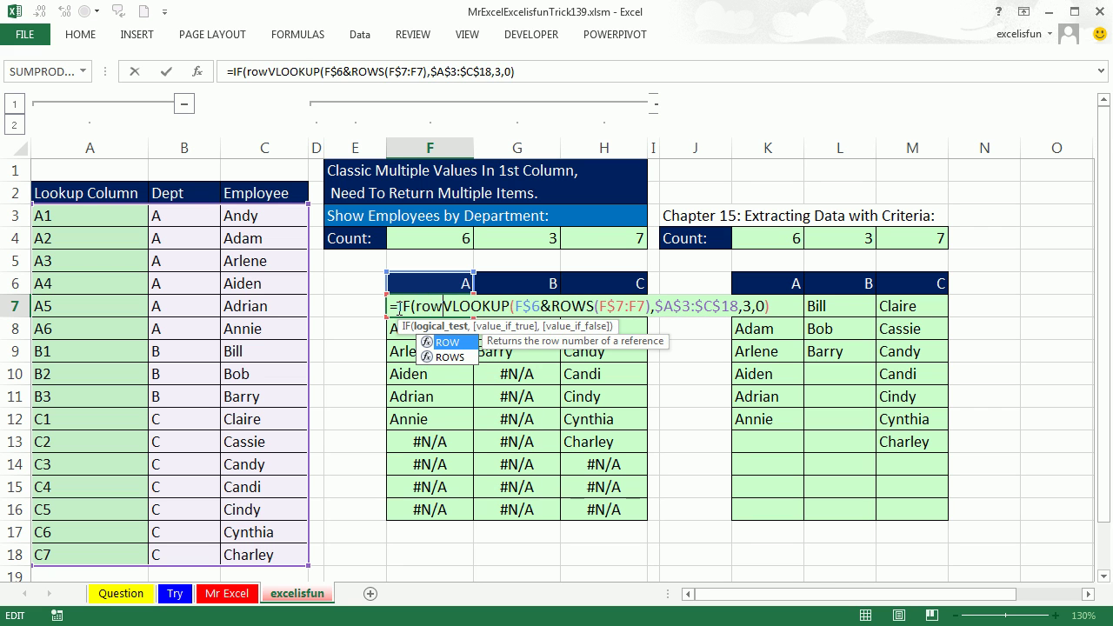
{"action": "left_click_drag", "start_coordinate": [554, 308], "coordinate": [645, 315]}
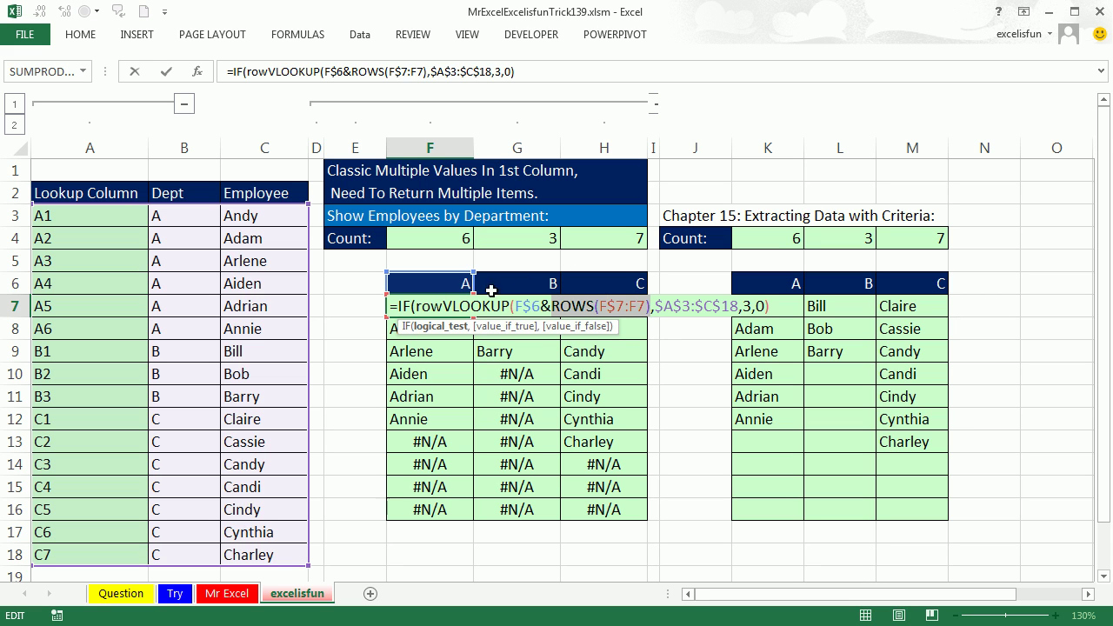
{"action": "left_click_drag", "start_coordinate": [415, 307], "coordinate": [445, 307]}
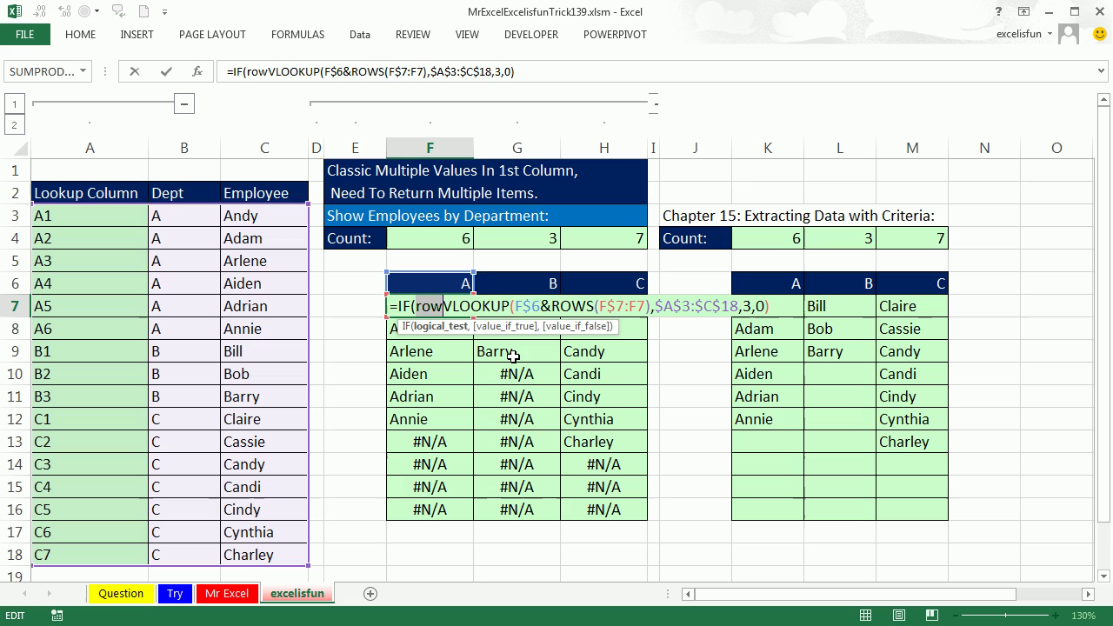
{"action": "type", "text": "ROWS(F$7:F7)"}
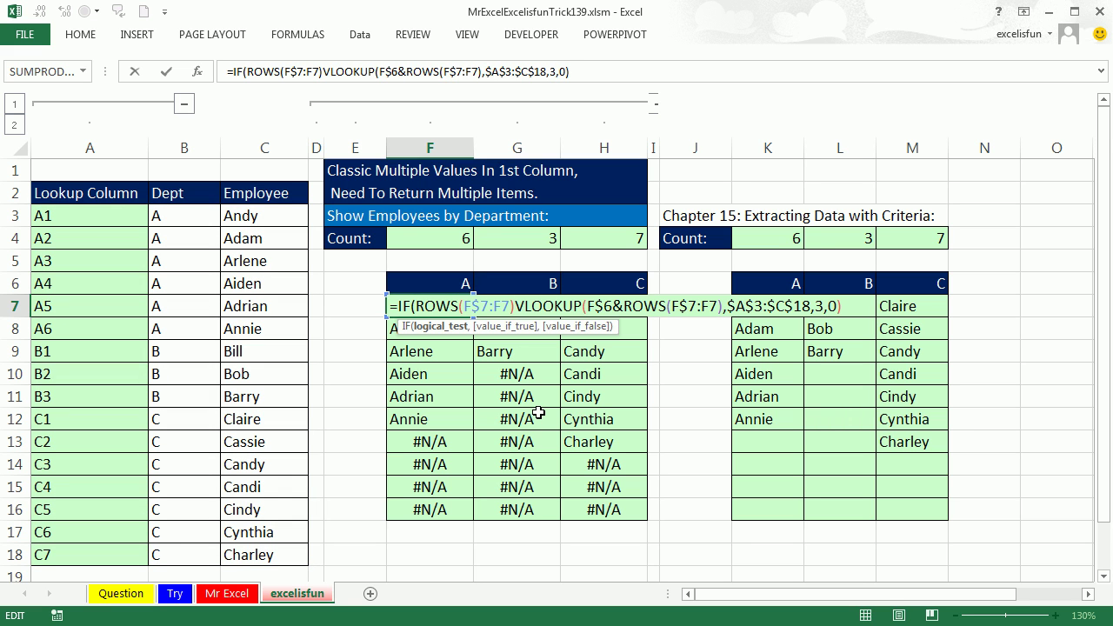
{"action": "type", "text": ">"}
{"action": "left_click", "coordinate": [459, 236]}
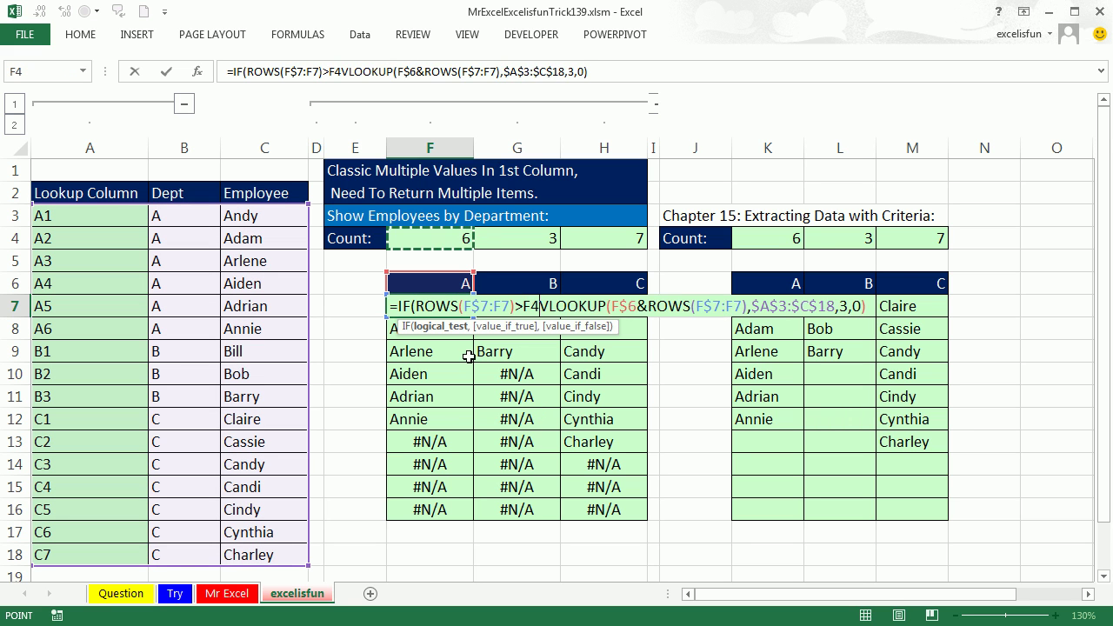
{"action": "key", "text": "F4"}
{"action": "key", "text": "F4"}
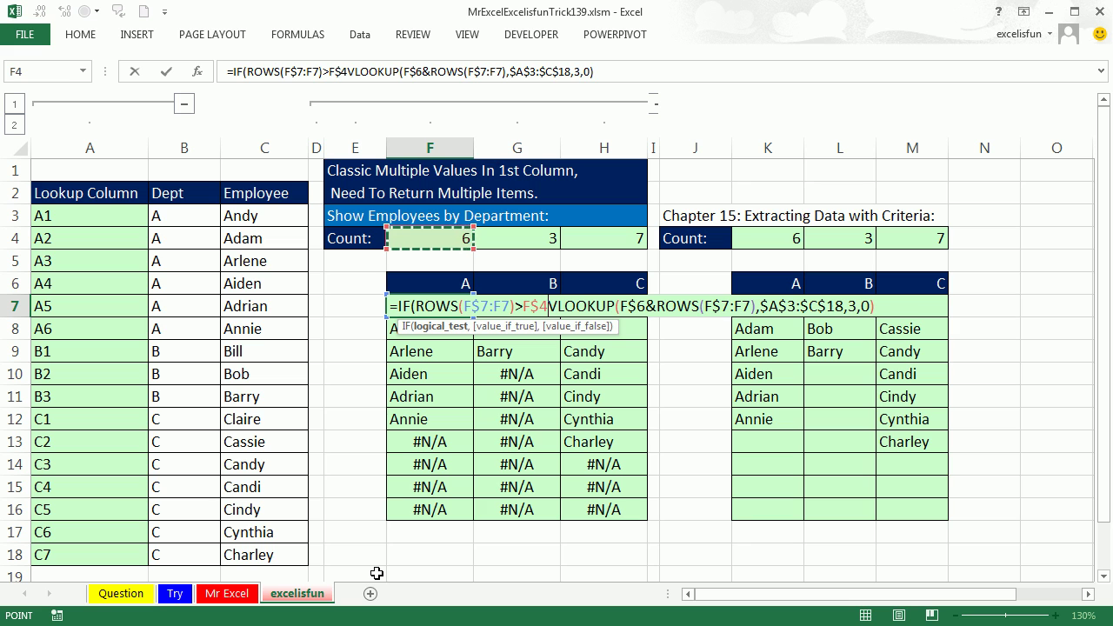
Add the "" blank result and a closing parenthesis, then commit F7's formula
{"action": "type", "text": ","}
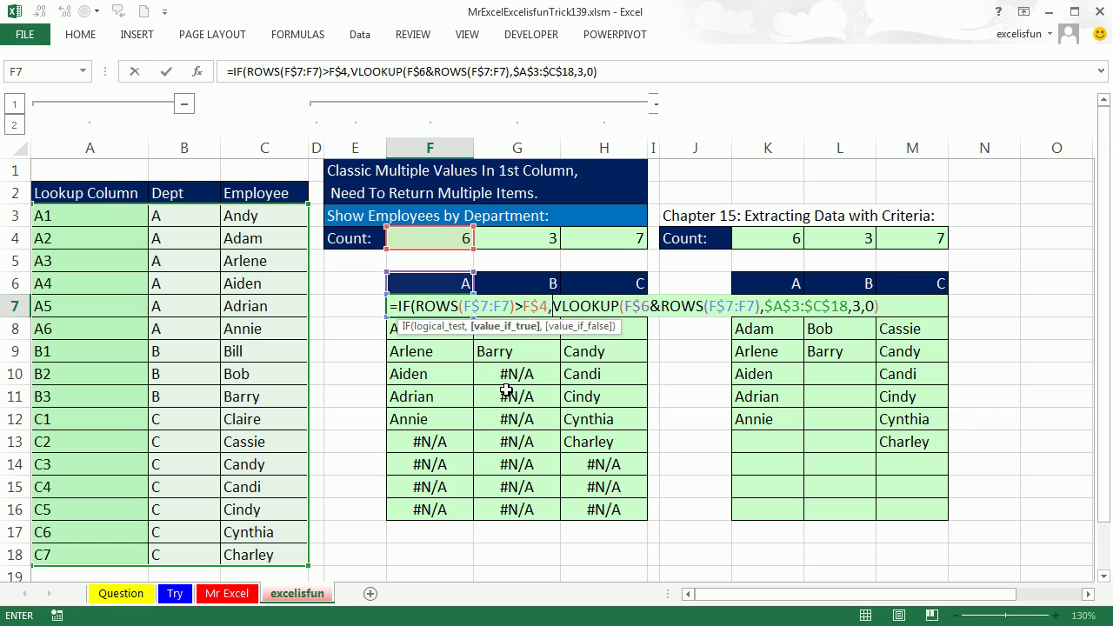
{"action": "type", "text": "\"\""}
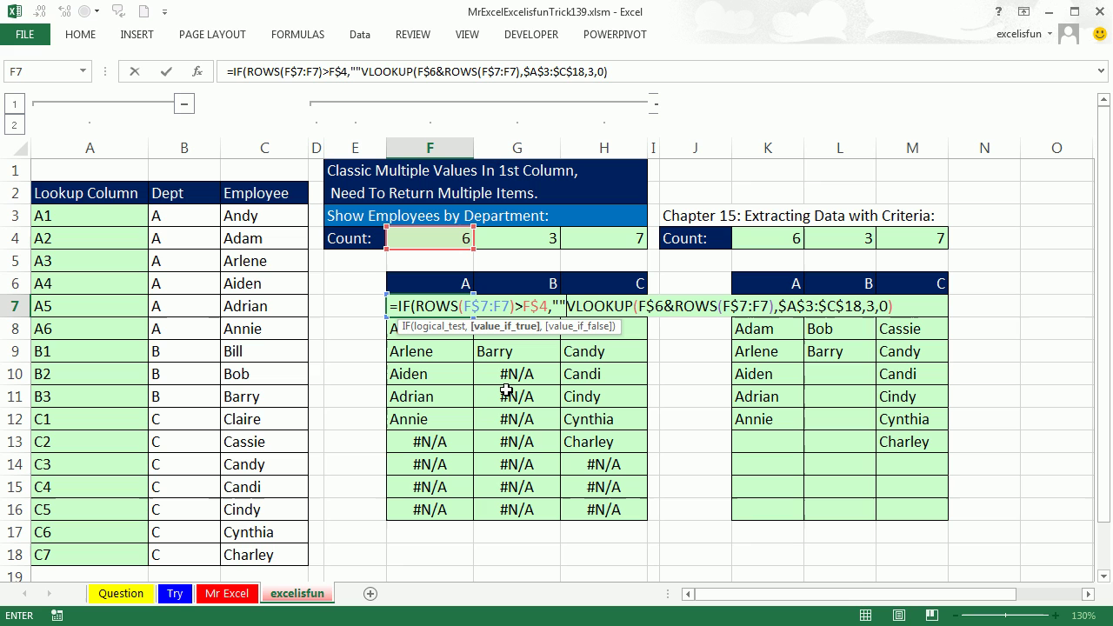
{"action": "type", "text": ","}
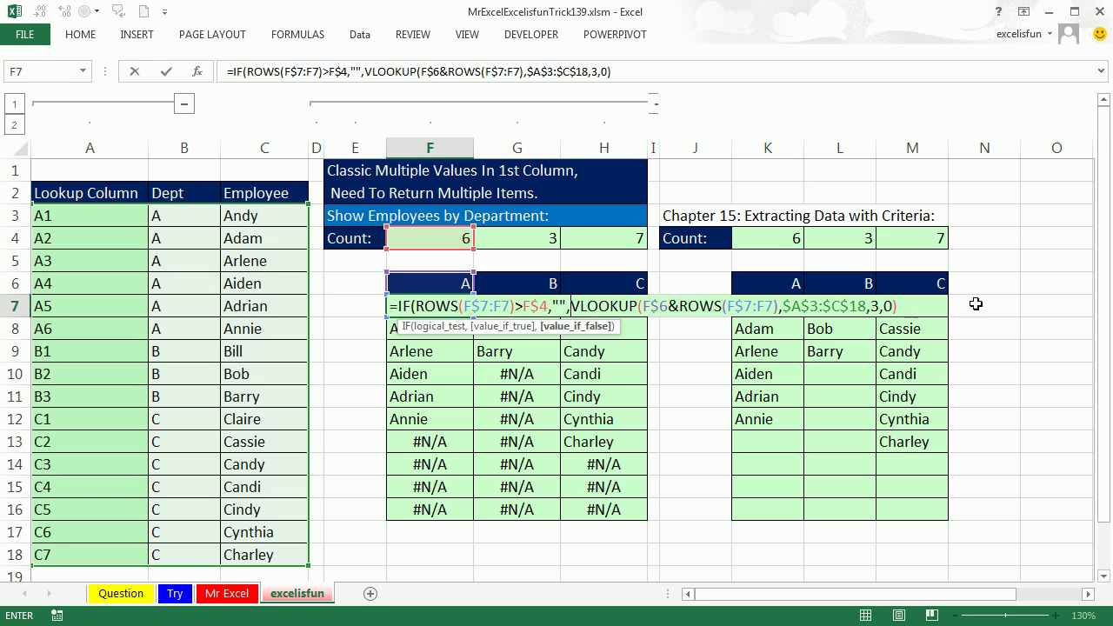
{"action": "left_click", "coordinate": [906, 303]}
{"action": "type", "text": ")"}
{"action": "key", "text": "ctrl+Return"}
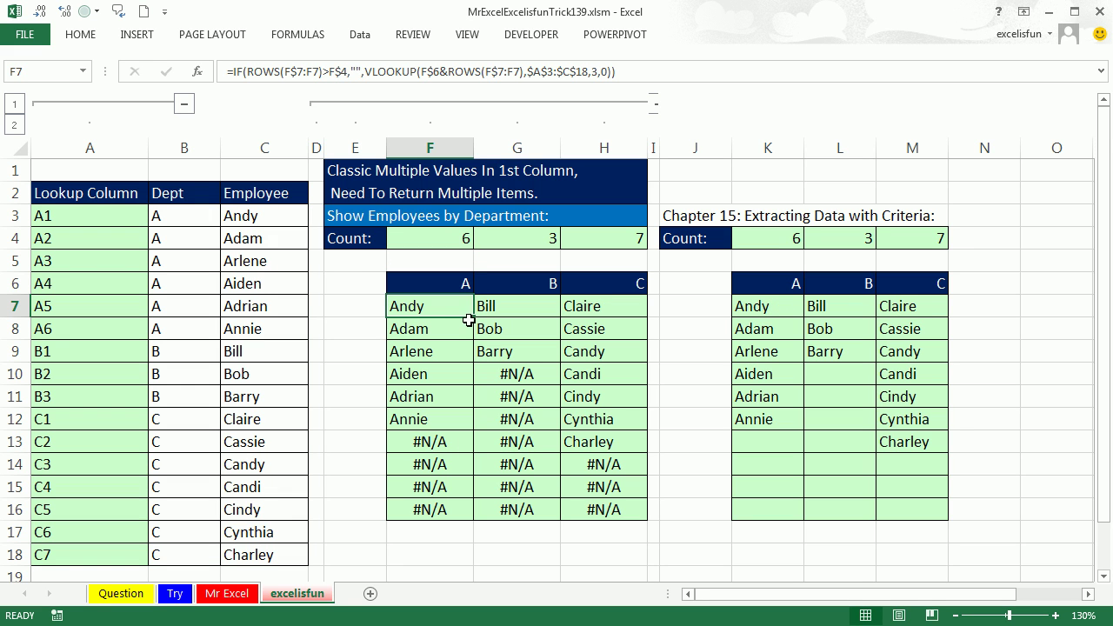
Fill F7's IF-wrapped lookup through F7:H16, then review F7's formula
{"action": "mouse_move", "coordinate": [468, 320]}
{"action": "left_mouse_down"}
{"action": "mouse_move", "coordinate": [466, 516]}
{"action": "mouse_move", "coordinate": [644, 525]}
{"action": "left_mouse_up"}
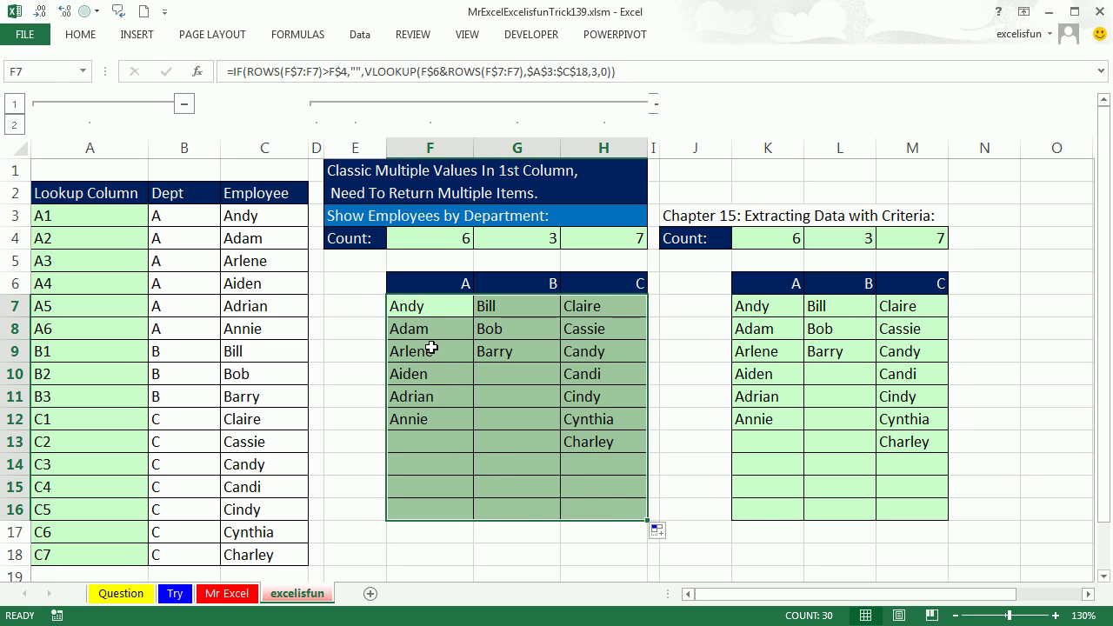
{"action": "left_click", "coordinate": [424, 308]}
{"action": "double_click", "coordinate": [425, 308]}
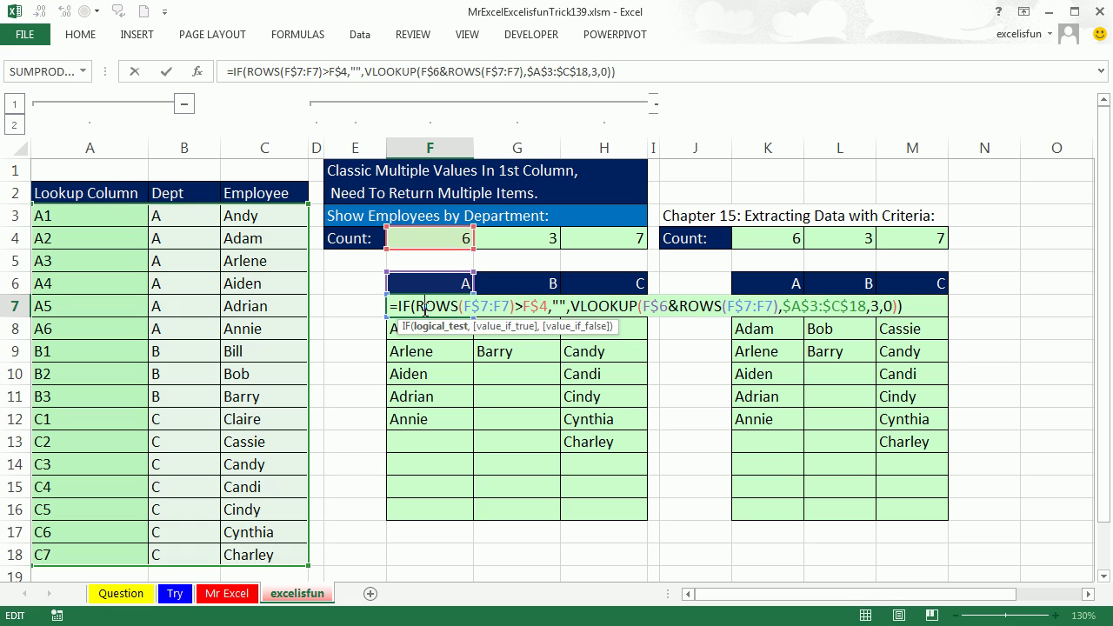